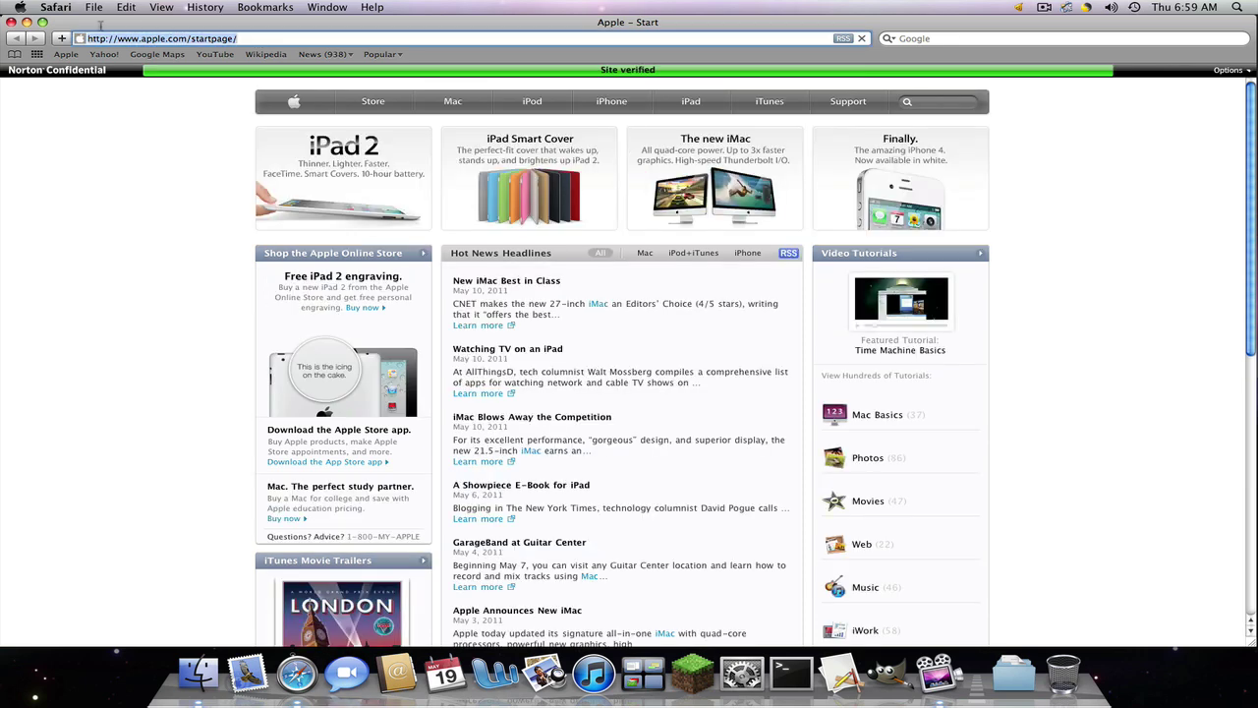
Load portforward.com and scroll the router list down to the Linksys WRT54G model.
{"action": "type", "text": "por"}
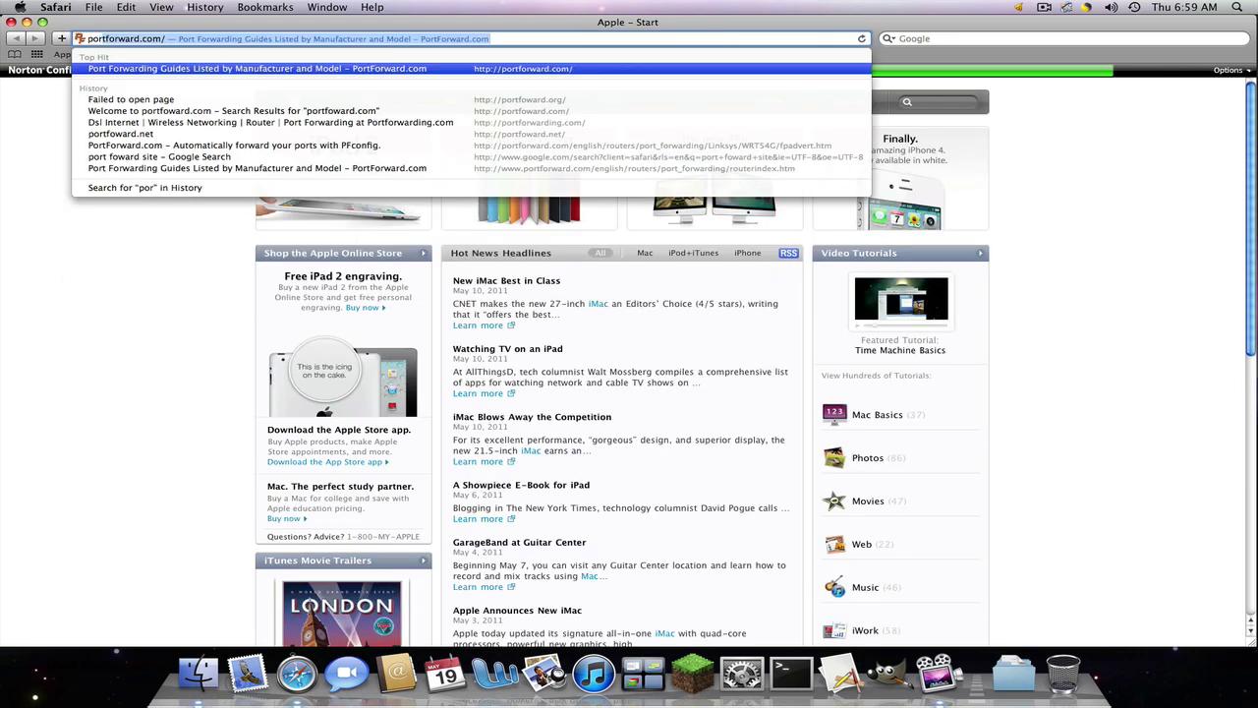
{"action": "type", "text": "tf"}
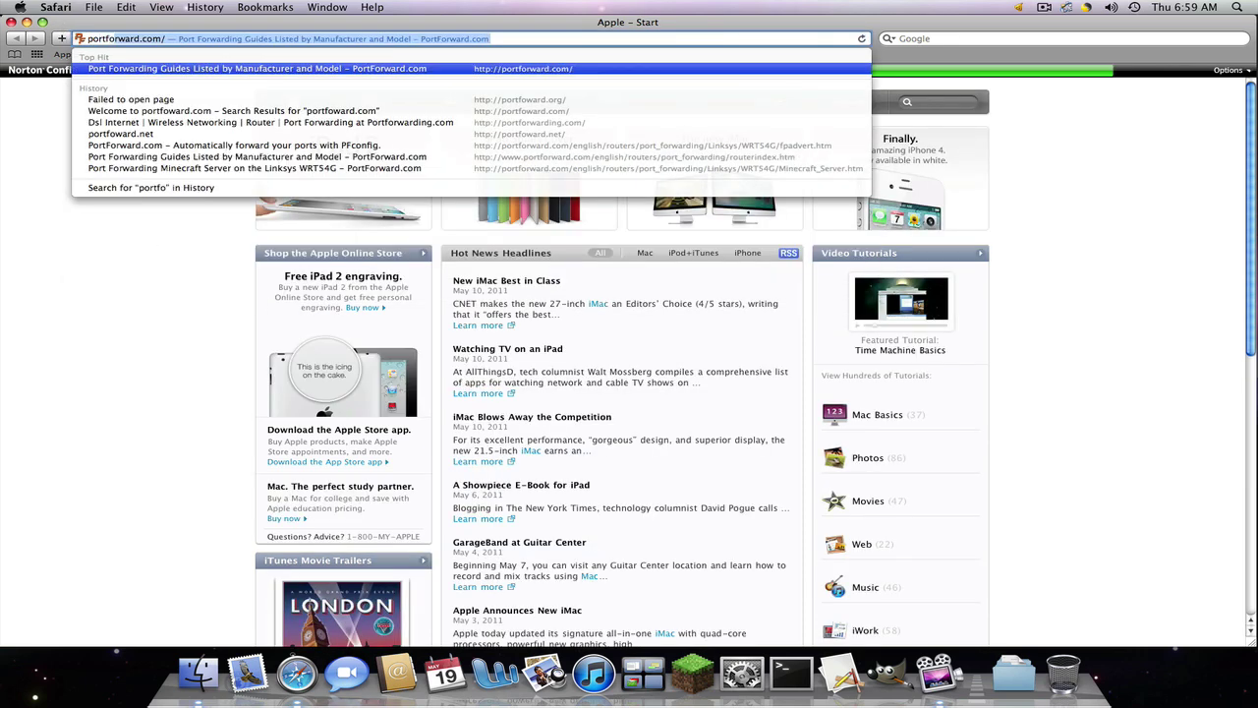
{"action": "type", "text": "orward.c"}
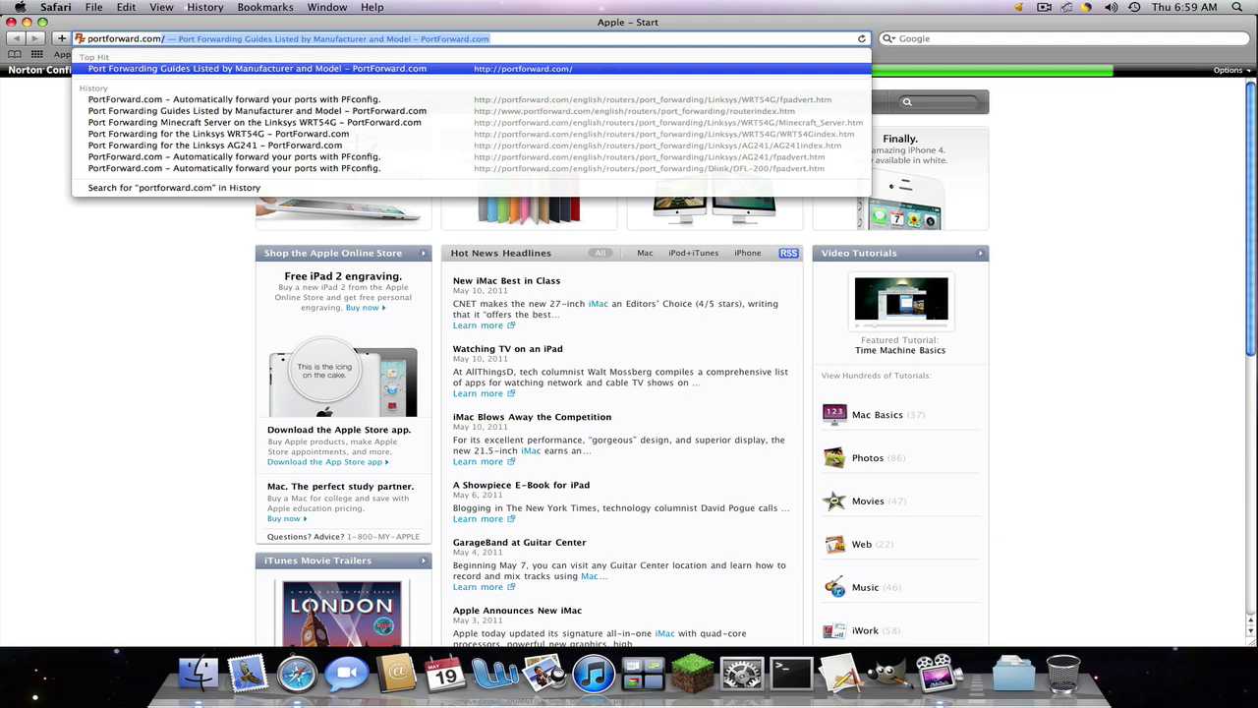
{"action": "type", "text": "om"}
{"action": "key", "text": "Return"}
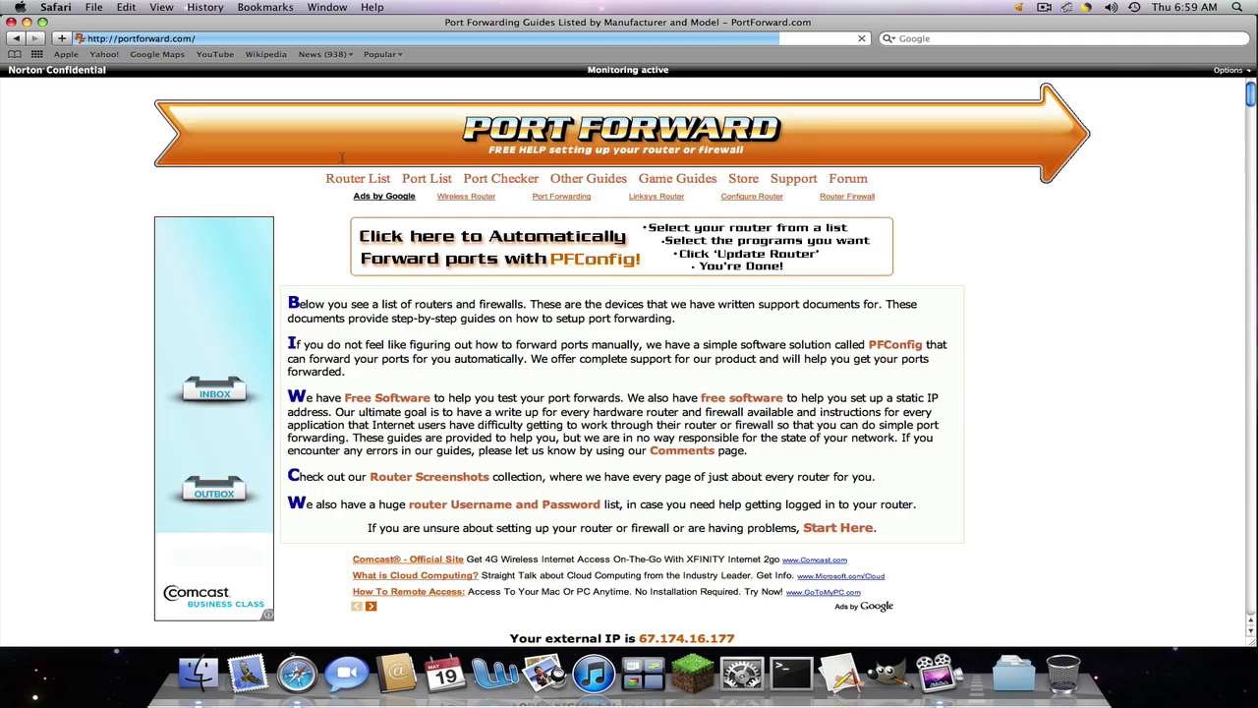
{"action": "scroll", "coordinate": [545, 403], "scroll_direction": "down", "scroll_amount": 5}
{"action": "scroll", "coordinate": [545, 403], "scroll_direction": "down", "scroll_amount": 4}
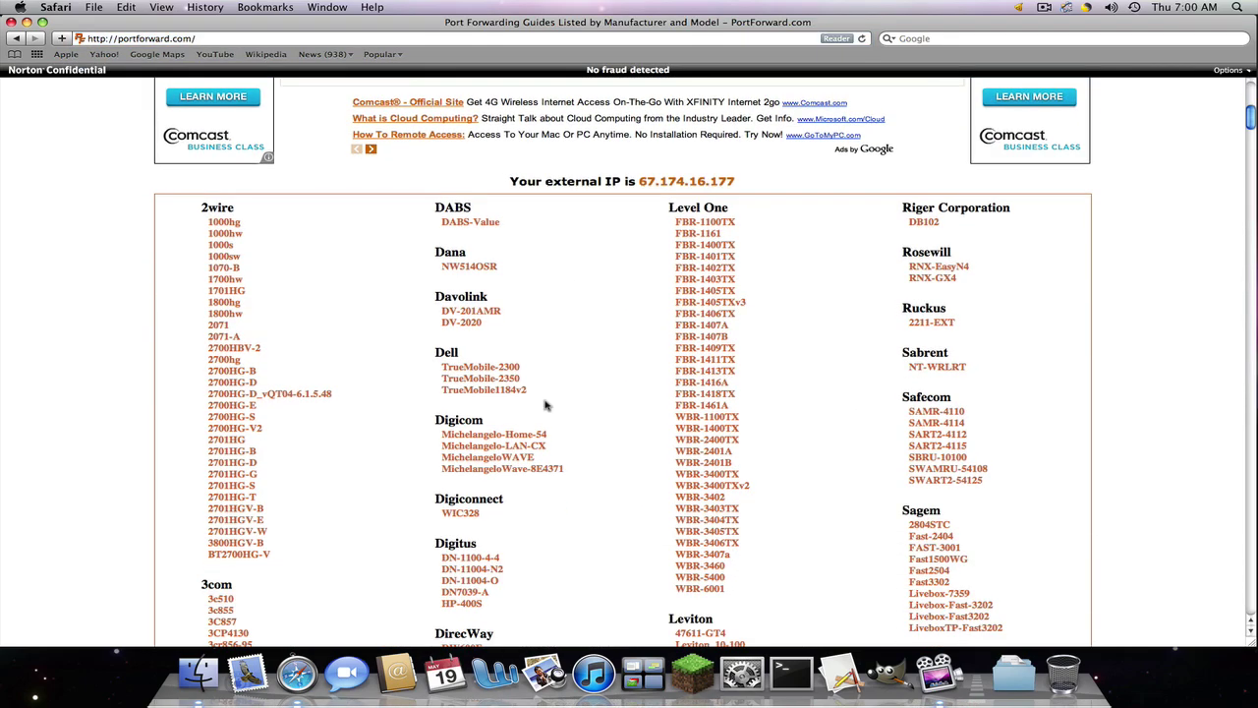
{"action": "scroll", "coordinate": [694, 406], "scroll_direction": "down", "scroll_amount": 4}
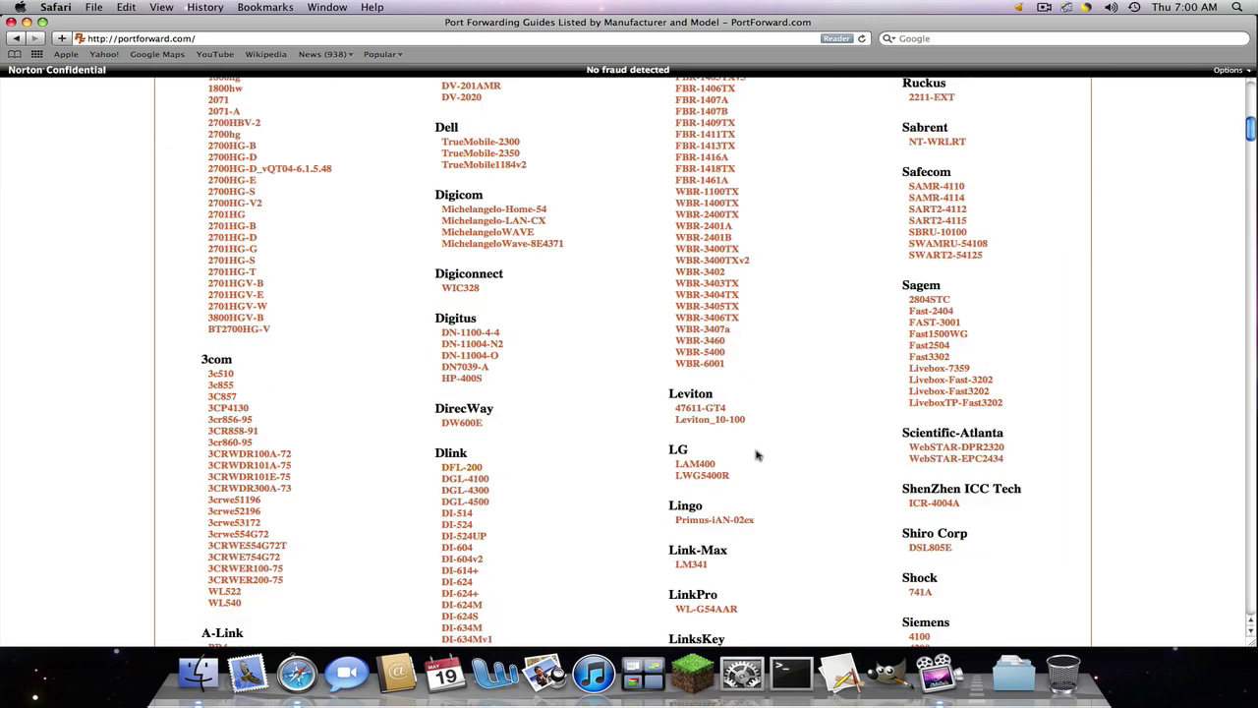
{"action": "scroll", "coordinate": [757, 454], "scroll_direction": "down", "scroll_amount": 10}
{"action": "scroll", "coordinate": [749, 385], "scroll_direction": "down", "scroll_amount": 1}
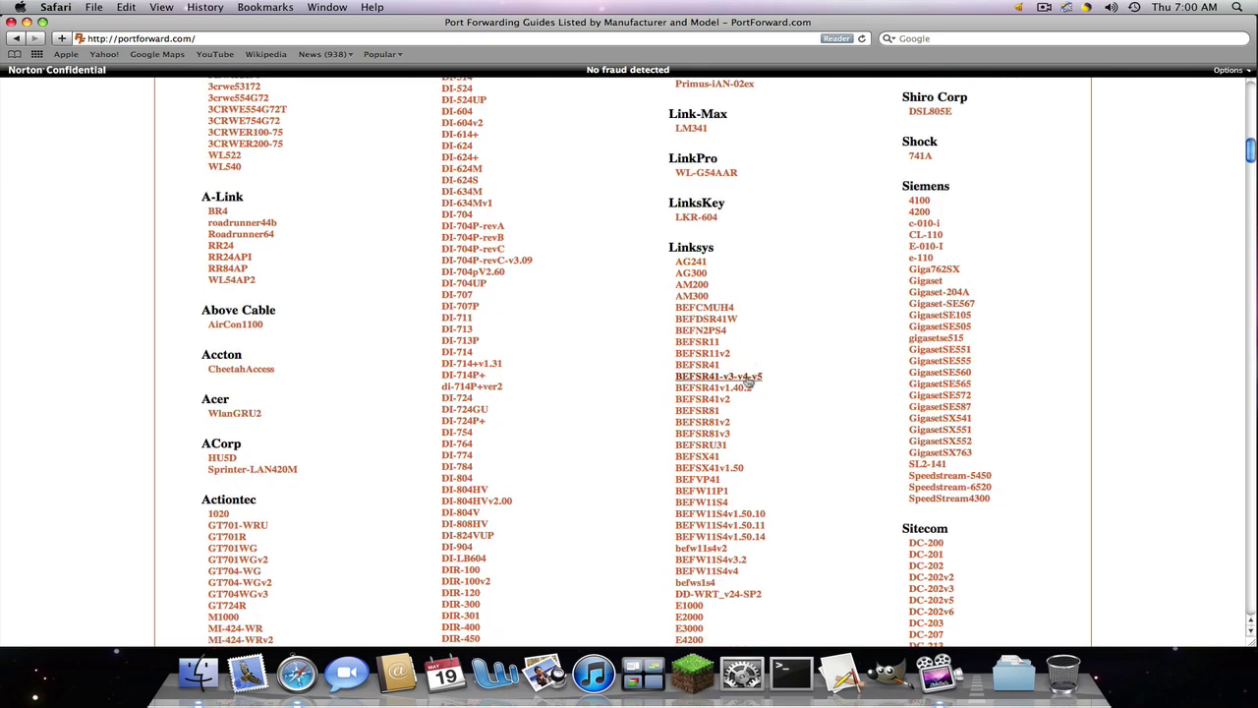
{"action": "scroll", "coordinate": [749, 383], "scroll_direction": "down", "scroll_amount": 3}
{"action": "scroll", "coordinate": [749, 383], "scroll_direction": "down", "scroll_amount": 6}
{"action": "scroll", "coordinate": [747, 381], "scroll_direction": "down", "scroll_amount": 3}
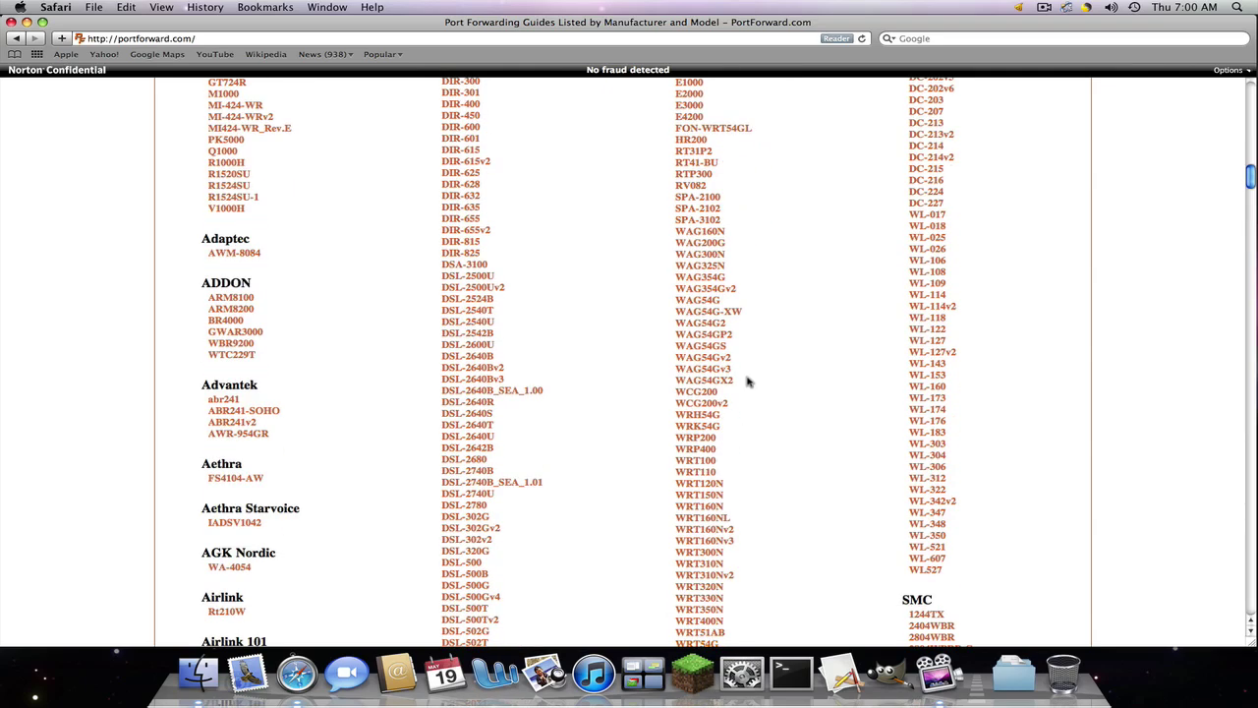
{"action": "scroll", "coordinate": [747, 381], "scroll_direction": "down", "scroll_amount": 1}
{"action": "scroll", "coordinate": [747, 381], "scroll_direction": "down", "scroll_amount": 1}
{"action": "scroll", "coordinate": [747, 381], "scroll_direction": "down", "scroll_amount": 1}
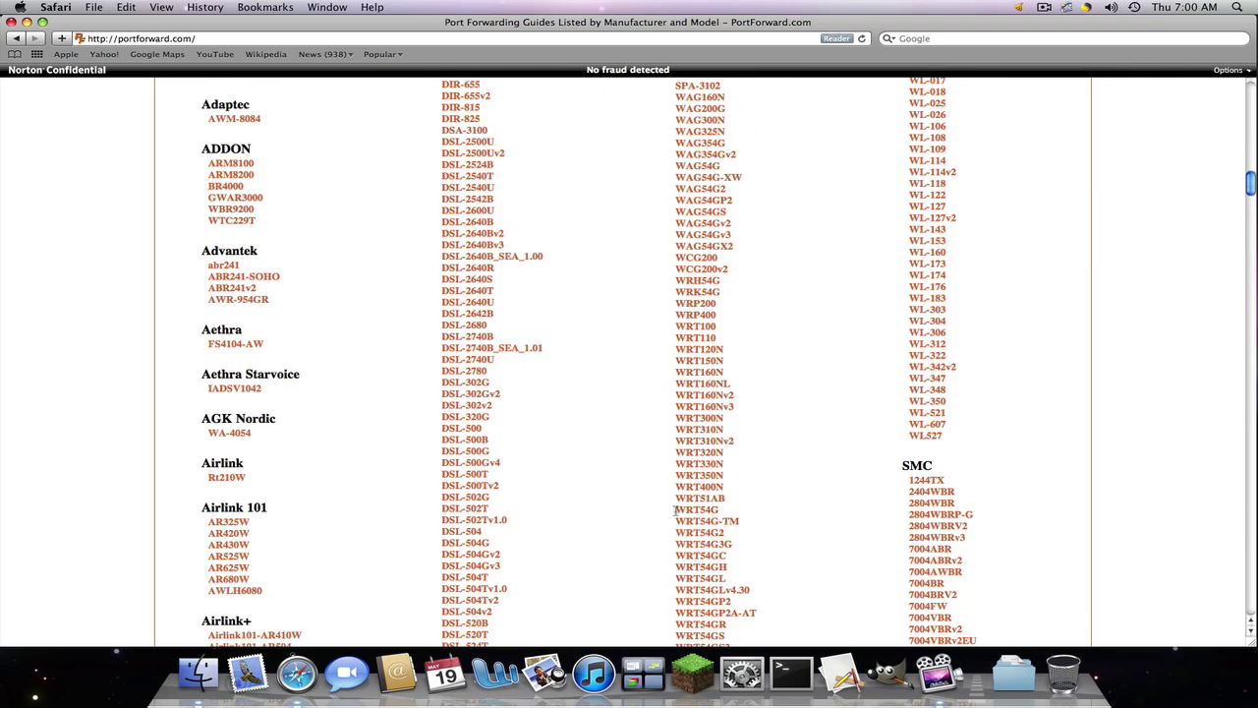
{"action": "left_click_drag", "start_coordinate": [674, 509], "coordinate": [725, 509]}
Open the Linksys WRT54G guide past the advertisement and scroll through its program list.
{"action": "left_click", "coordinate": [700, 509]}
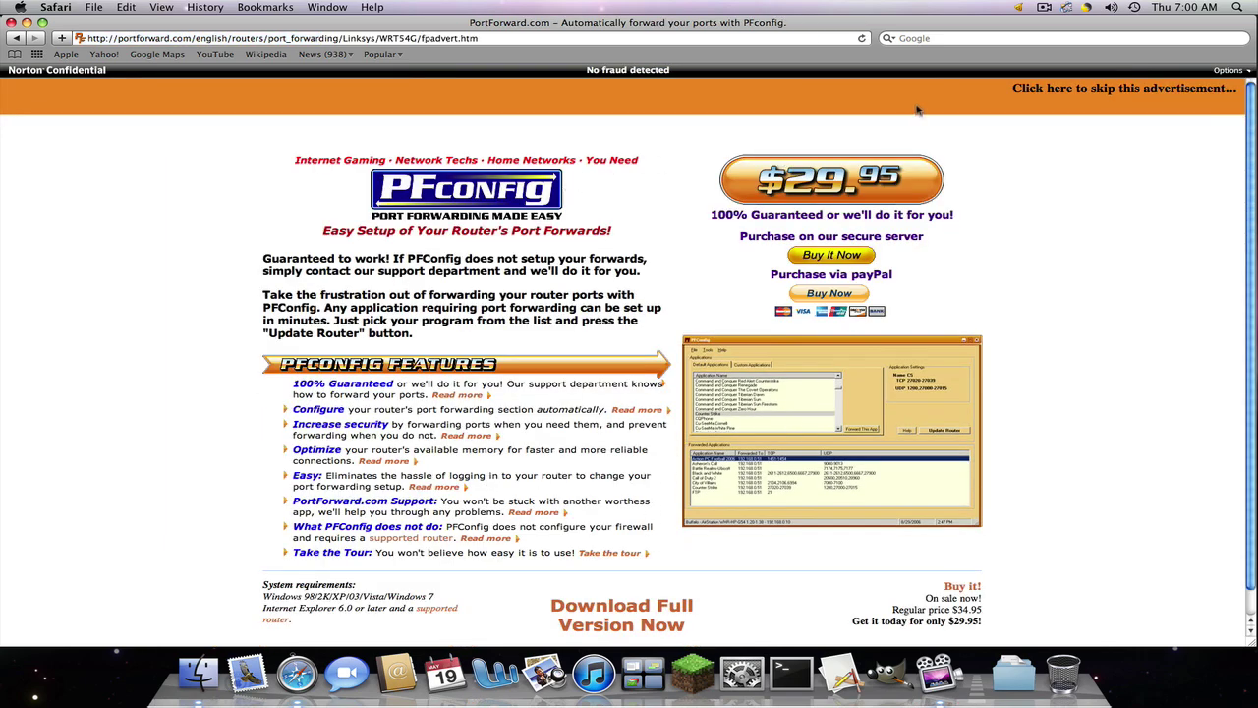
{"action": "left_click", "coordinate": [1120, 89]}
{"action": "scroll", "coordinate": [578, 384], "scroll_direction": "down", "scroll_amount": 1}
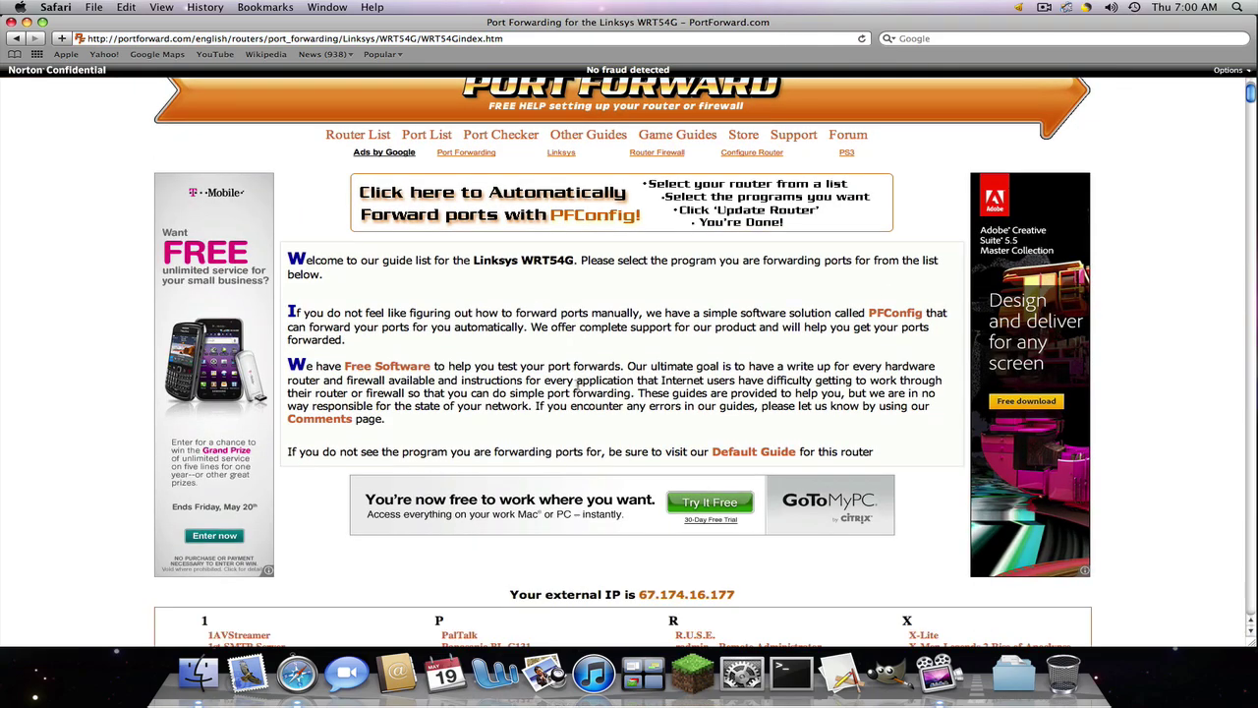
{"action": "scroll", "coordinate": [578, 383], "scroll_direction": "down", "scroll_amount": 5}
{"action": "scroll", "coordinate": [578, 383], "scroll_direction": "down", "scroll_amount": 5}
{"action": "scroll", "coordinate": [578, 385], "scroll_direction": "down", "scroll_amount": 5}
{"action": "scroll", "coordinate": [578, 387], "scroll_direction": "down", "scroll_amount": 5}
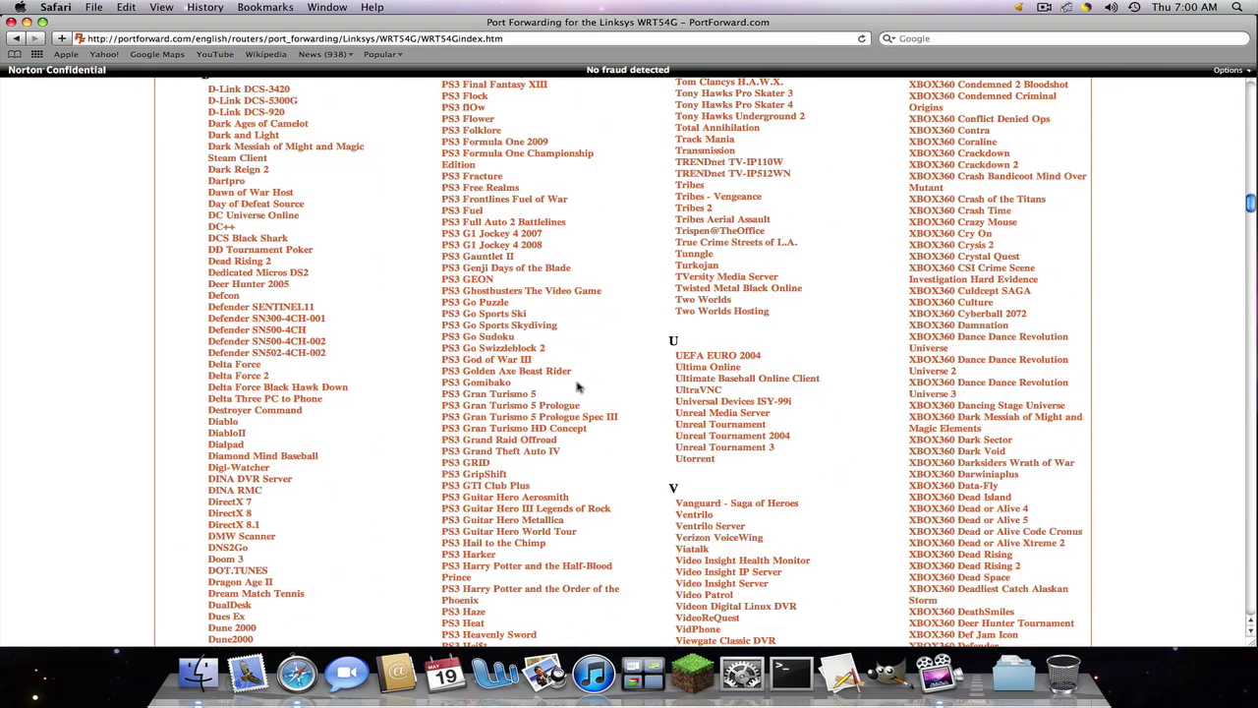
{"action": "scroll", "coordinate": [578, 386], "scroll_direction": "down", "scroll_amount": 5}
{"action": "scroll", "coordinate": [578, 387], "scroll_direction": "down", "scroll_amount": 5}
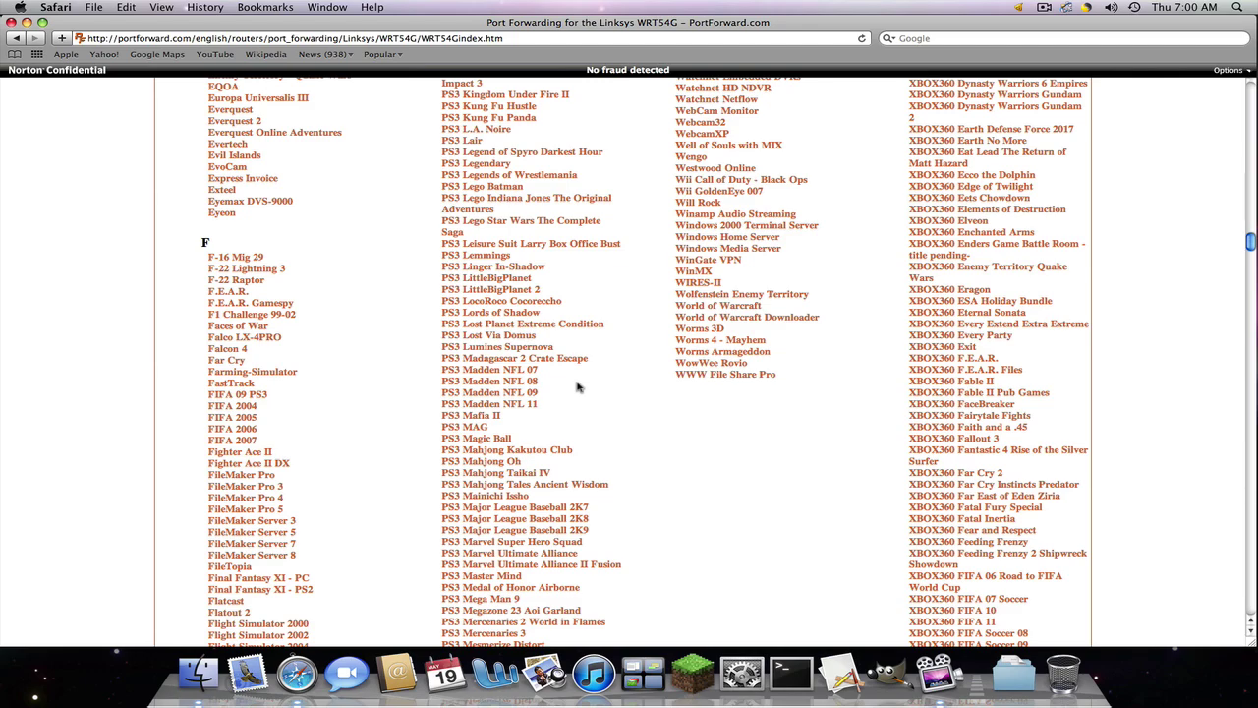
Scroll to the M entries and locate Minecraft Server in the list.
{"action": "scroll", "coordinate": [578, 387], "scroll_direction": "down", "scroll_amount": 5}
{"action": "scroll", "coordinate": [578, 386], "scroll_direction": "down", "scroll_amount": 5}
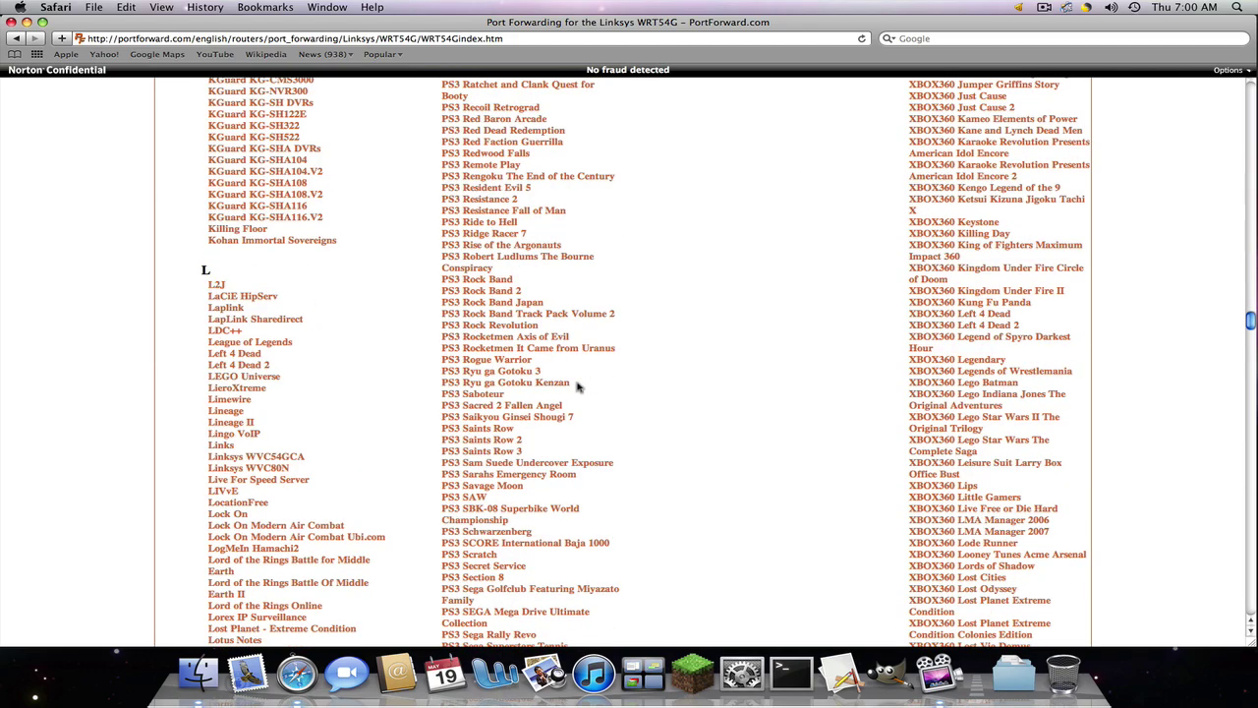
{"action": "scroll", "coordinate": [578, 386], "scroll_direction": "down", "scroll_amount": 5}
{"action": "scroll", "coordinate": [578, 386], "scroll_direction": "down", "scroll_amount": 5}
{"action": "scroll", "coordinate": [578, 386], "scroll_direction": "up", "scroll_amount": 1}
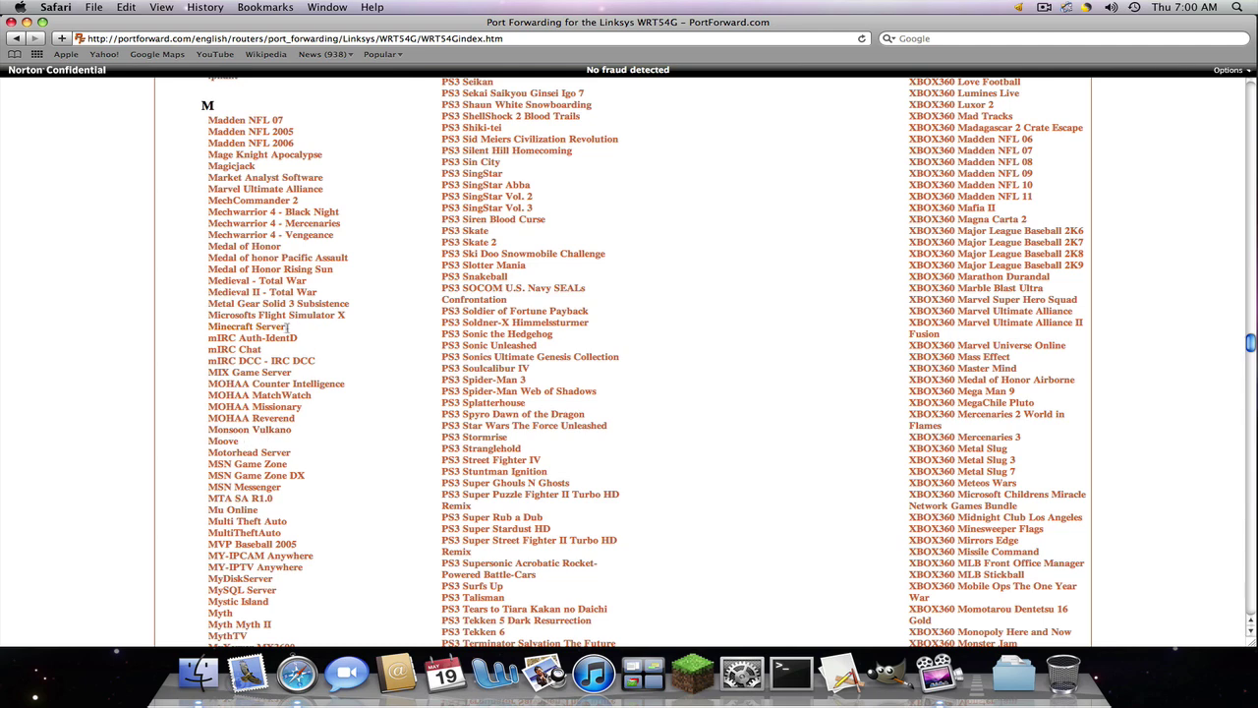
{"action": "left_click_drag", "start_coordinate": [286, 327], "coordinate": [210, 328]}
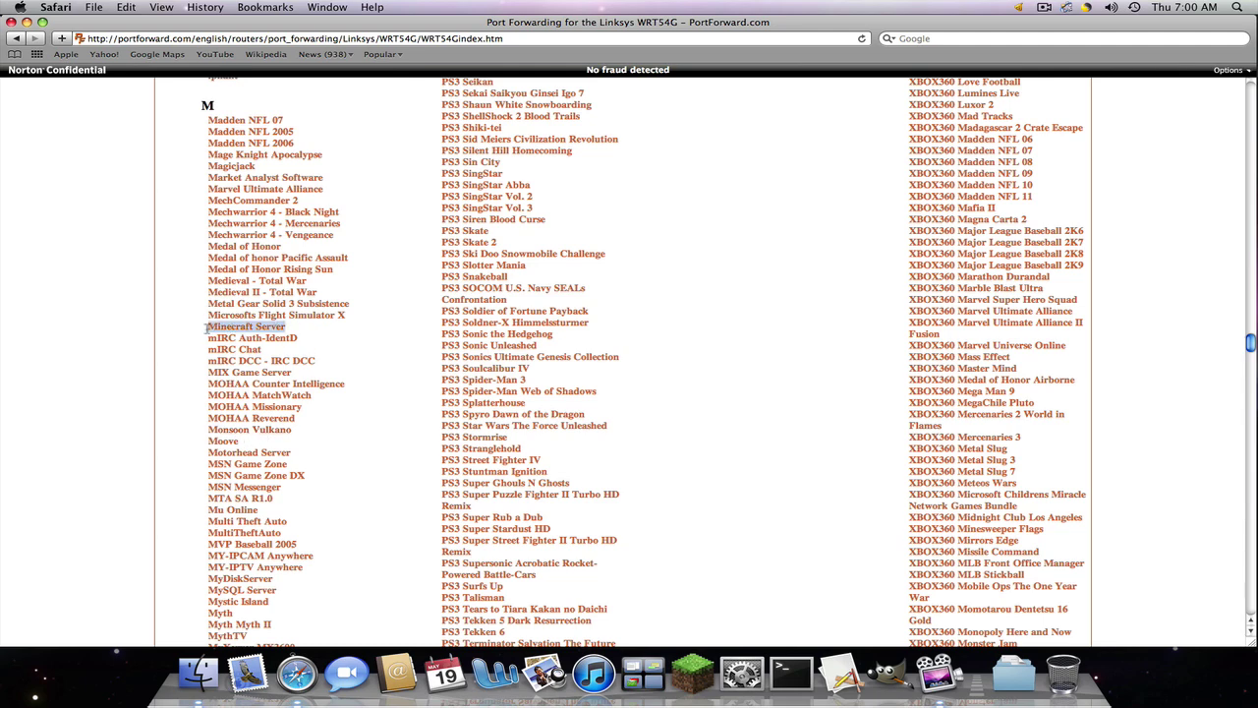
{"action": "left_click_drag", "start_coordinate": [209, 327], "coordinate": [295, 330]}
Open the Minecraft Server guide and complete the static IP as 192.168.1.1.
{"action": "left_click", "coordinate": [227, 328]}
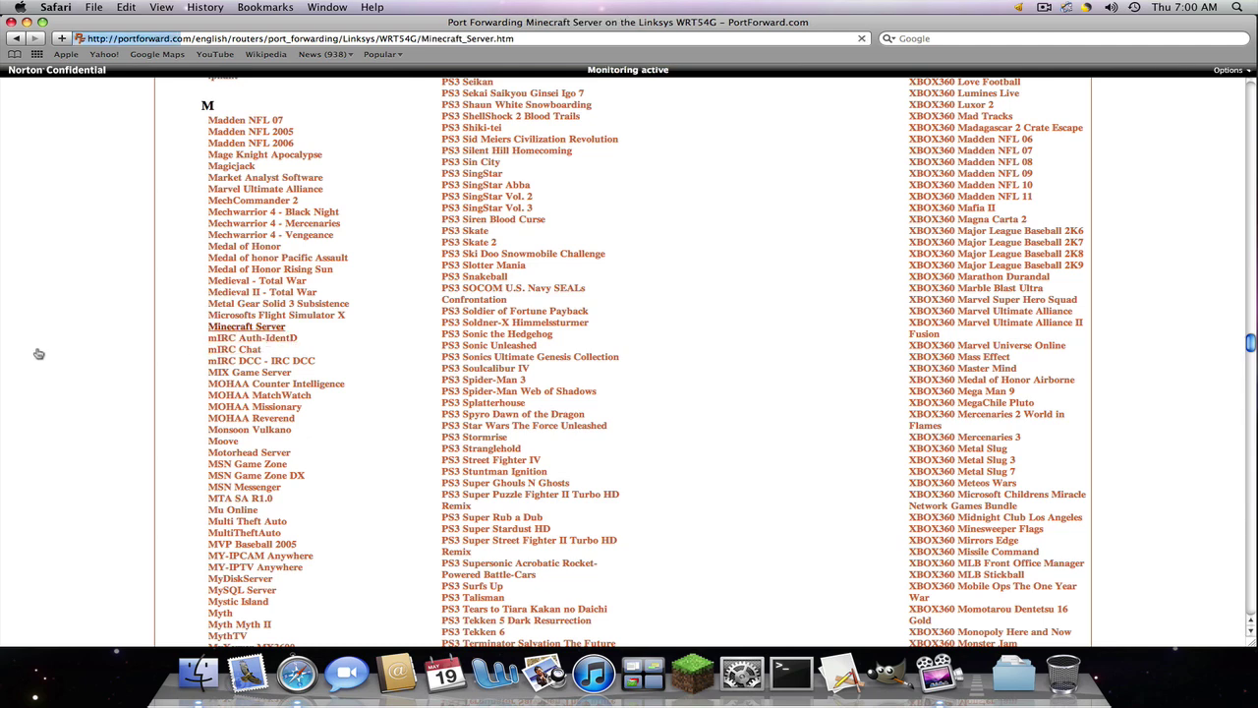
{"action": "scroll", "coordinate": [729, 611], "scroll_direction": "down", "scroll_amount": 3}
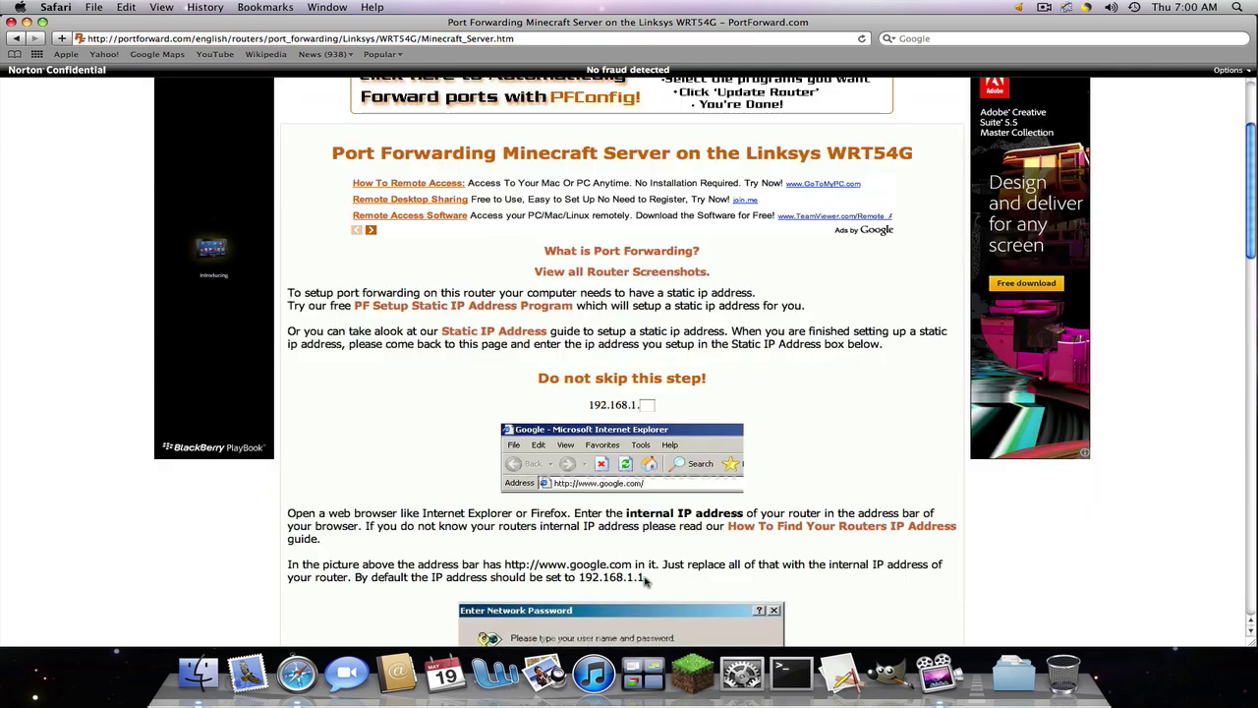
{"action": "left_click_drag", "start_coordinate": [639, 405], "coordinate": [601, 414]}
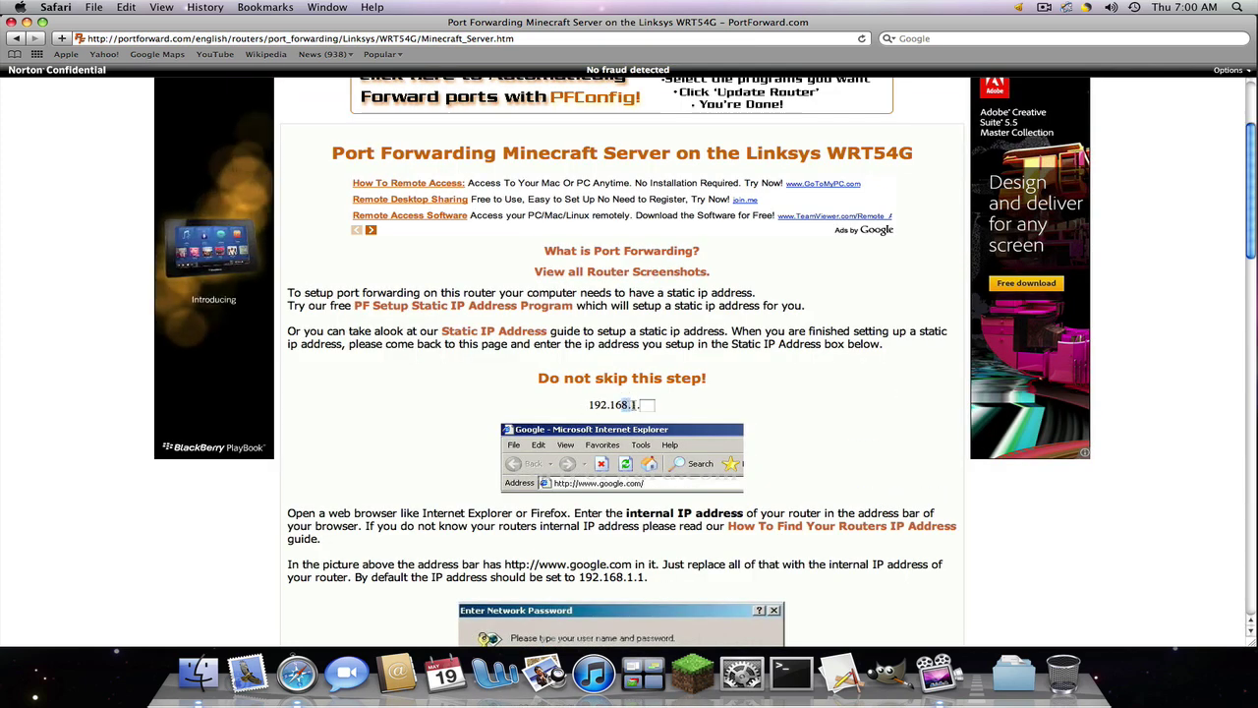
{"action": "left_click", "coordinate": [601, 414]}
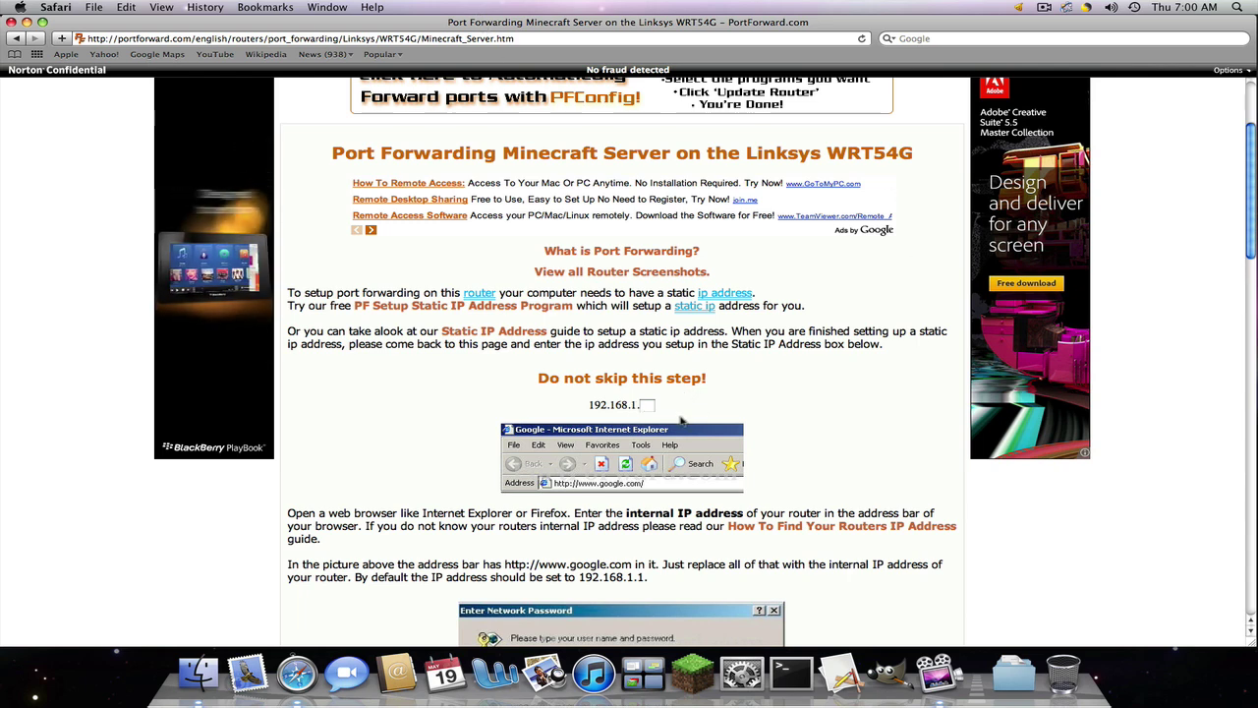
{"action": "left_click", "coordinate": [645, 405]}
{"action": "type", "text": "1"}
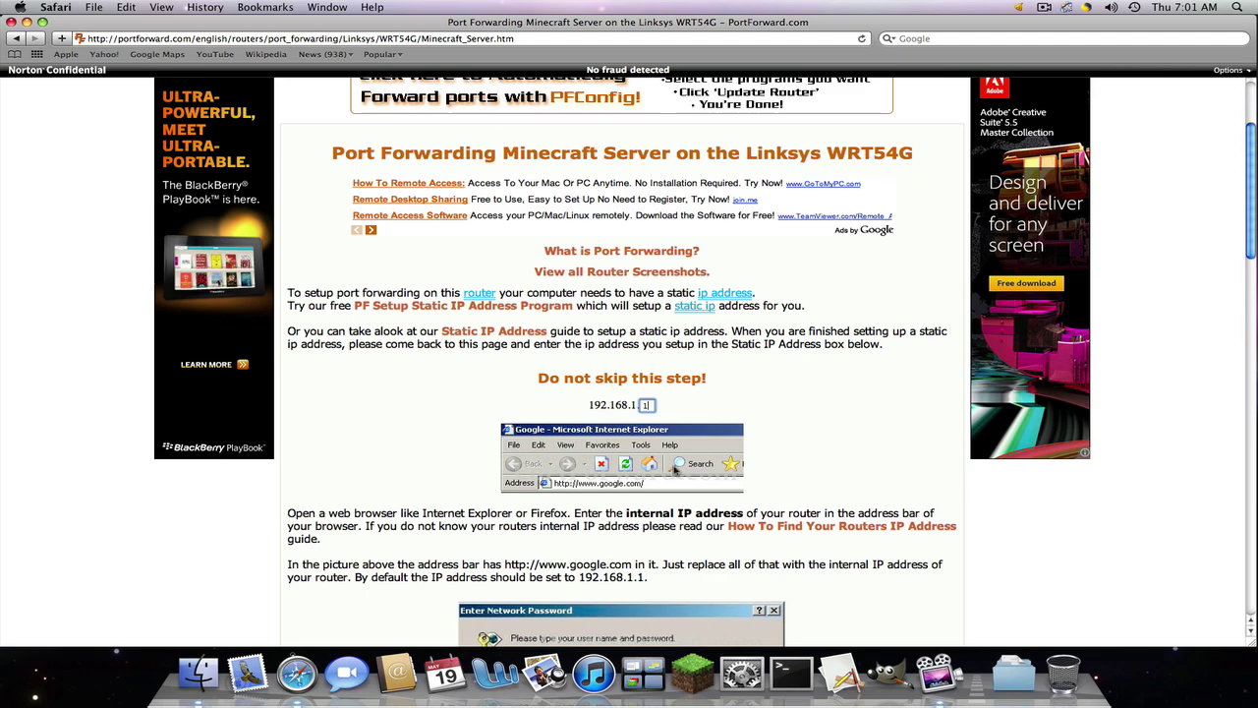
Scroll the Linksys guide down to the Port Range Forward step listing port 25565.
{"action": "scroll", "coordinate": [677, 471], "scroll_direction": "down", "scroll_amount": 5}
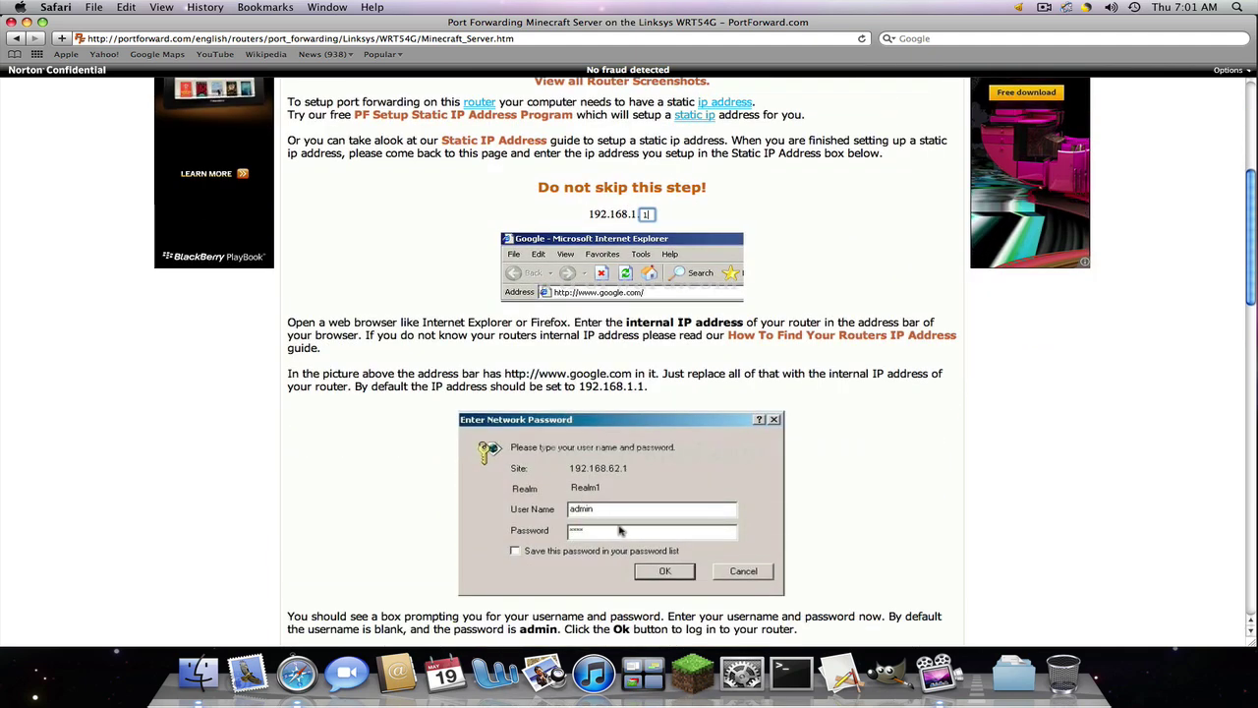
{"action": "scroll", "coordinate": [620, 531], "scroll_direction": "down", "scroll_amount": 1}
{"action": "scroll", "coordinate": [619, 531], "scroll_direction": "down", "scroll_amount": 6}
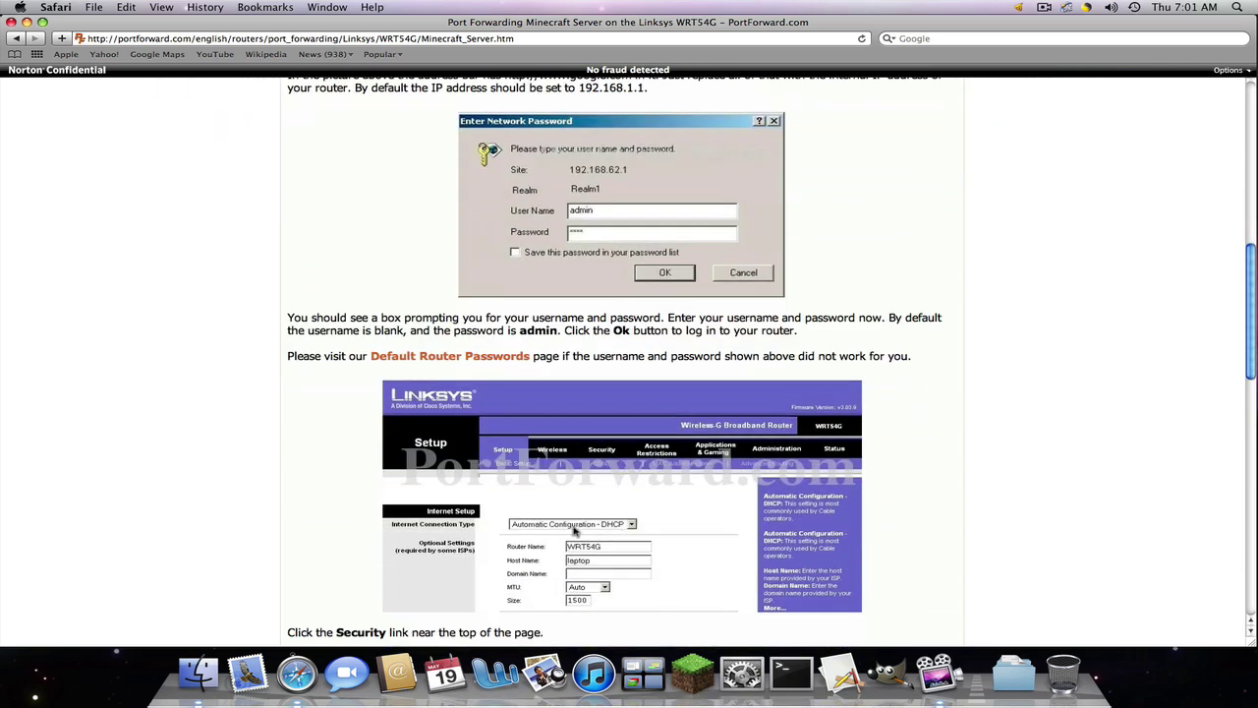
{"action": "scroll", "coordinate": [533, 536], "scroll_direction": "down", "scroll_amount": 3}
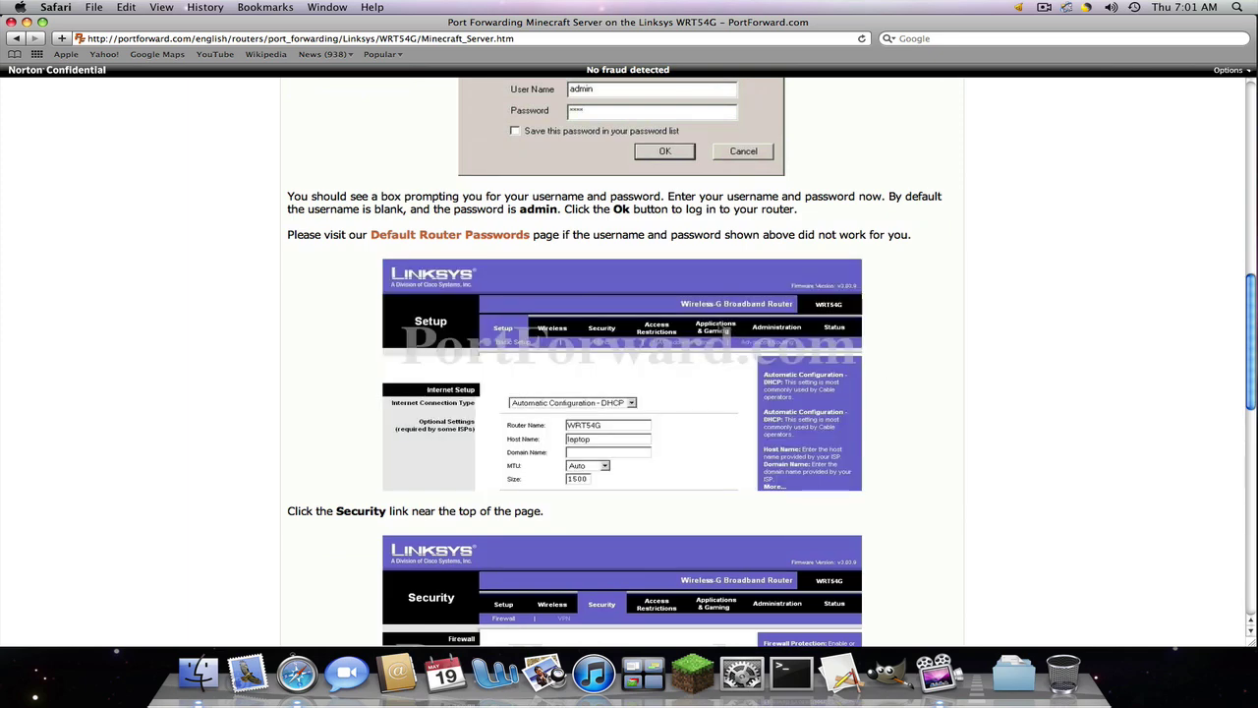
{"action": "scroll", "coordinate": [852, 452], "scroll_direction": "down", "scroll_amount": 2}
{"action": "scroll", "coordinate": [852, 452], "scroll_direction": "down", "scroll_amount": 3}
{"action": "scroll", "coordinate": [853, 452], "scroll_direction": "down", "scroll_amount": 5}
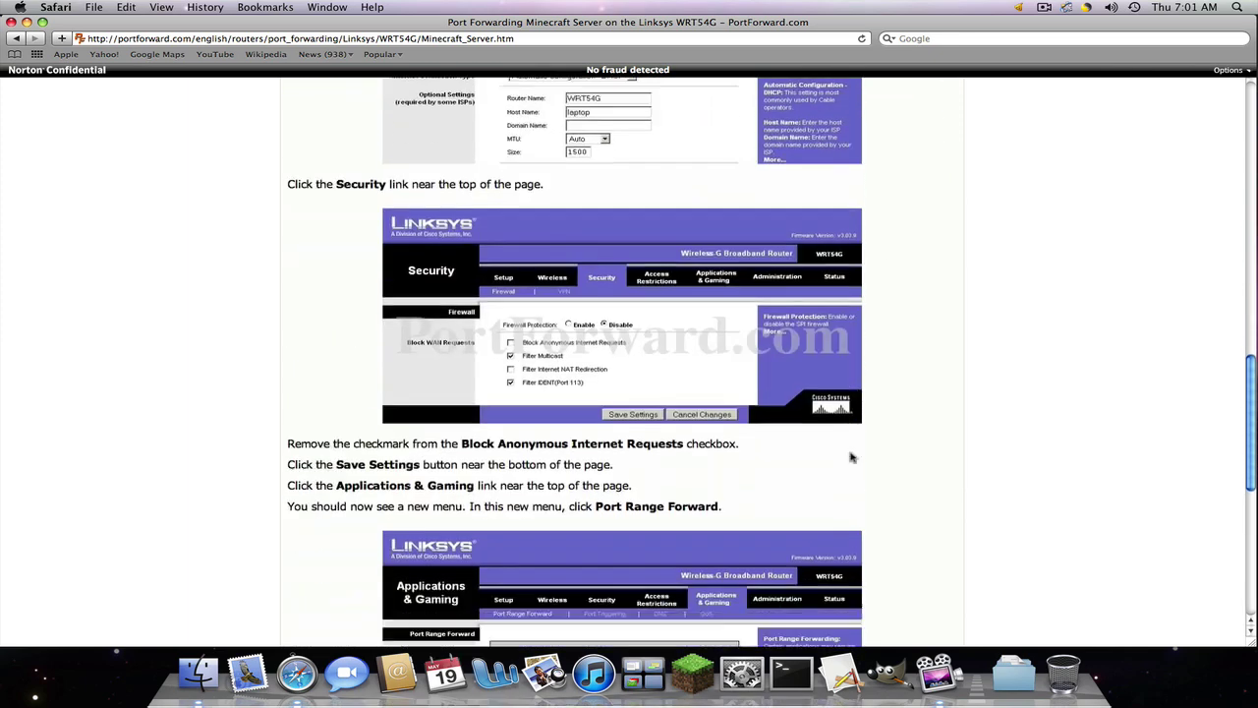
{"action": "scroll", "coordinate": [852, 452], "scroll_direction": "down", "scroll_amount": 6}
{"action": "scroll", "coordinate": [720, 462], "scroll_direction": "down", "scroll_amount": 2}
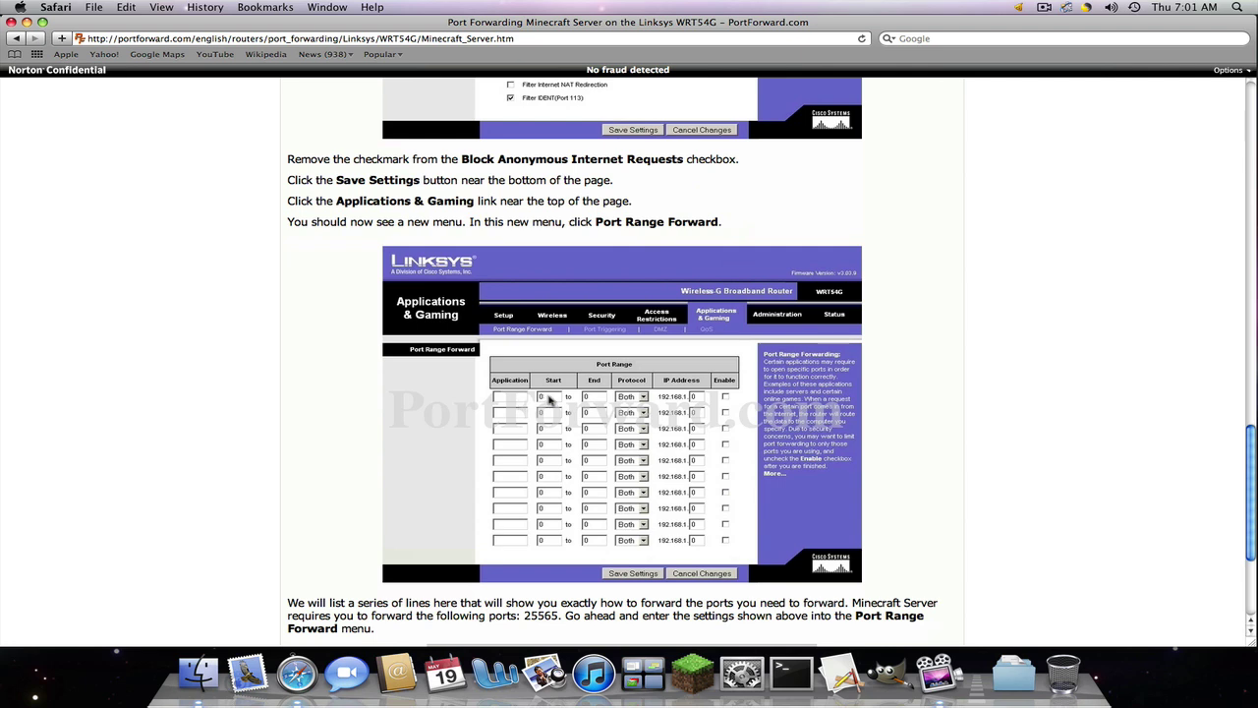
Open Desktop › Bukkit Server › server.properties from Finder in the Dock.
{"action": "left_click", "coordinate": [198, 674]}
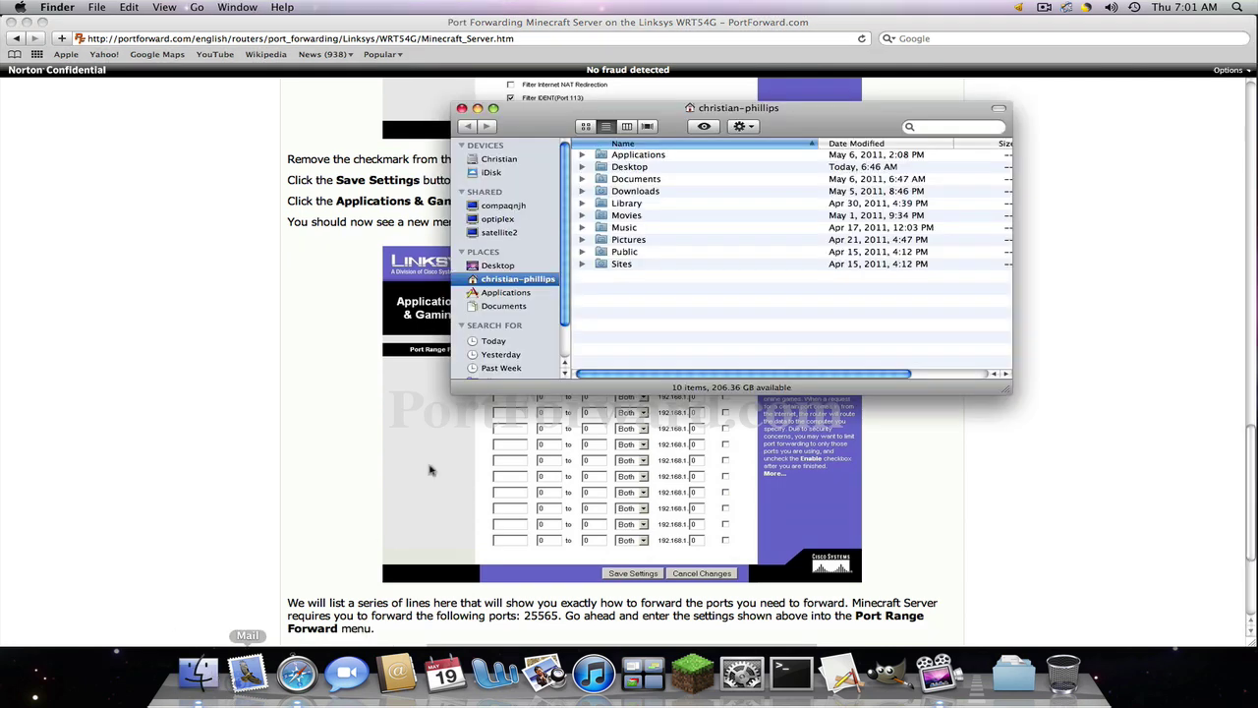
{"action": "left_click", "coordinate": [500, 265]}
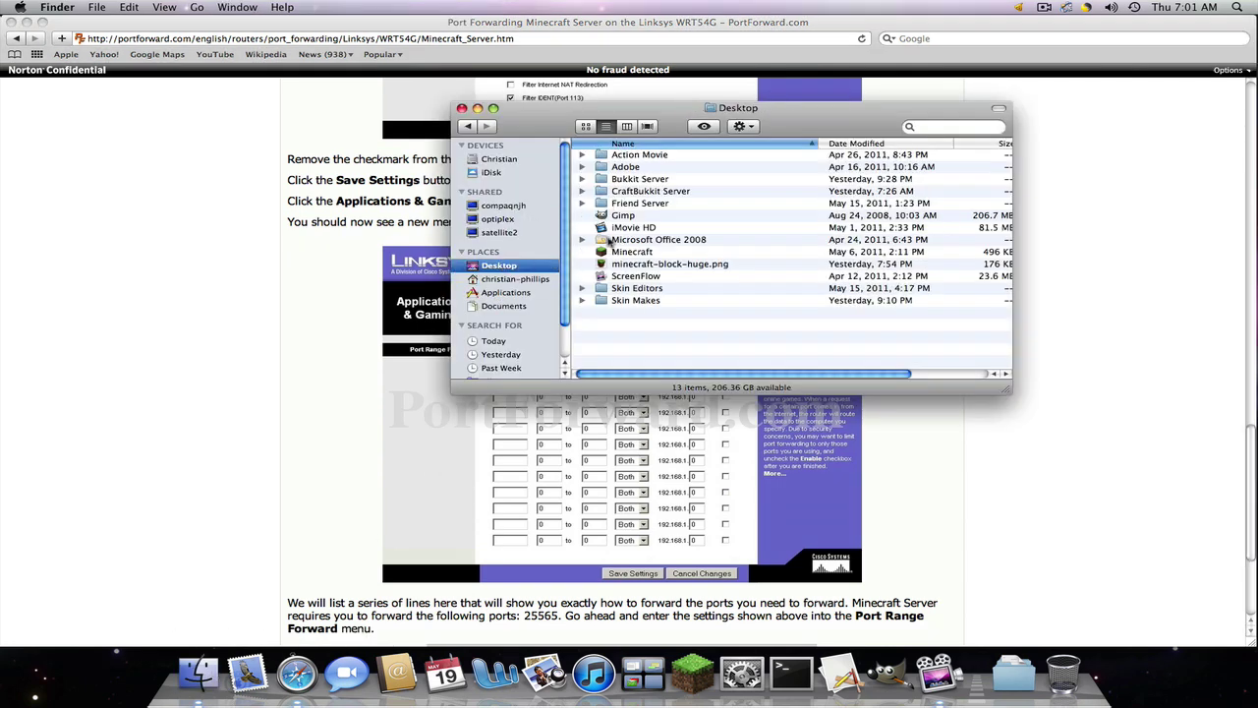
{"action": "double_click", "coordinate": [647, 179]}
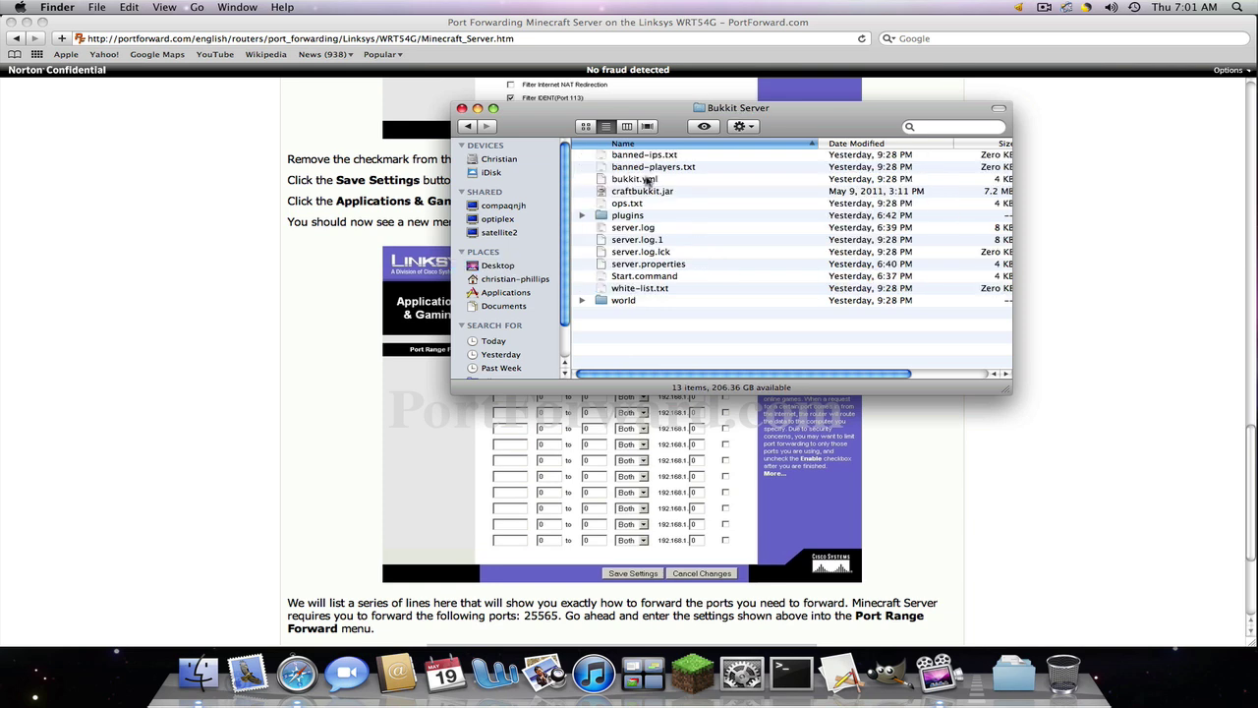
{"action": "left_click", "coordinate": [639, 263]}
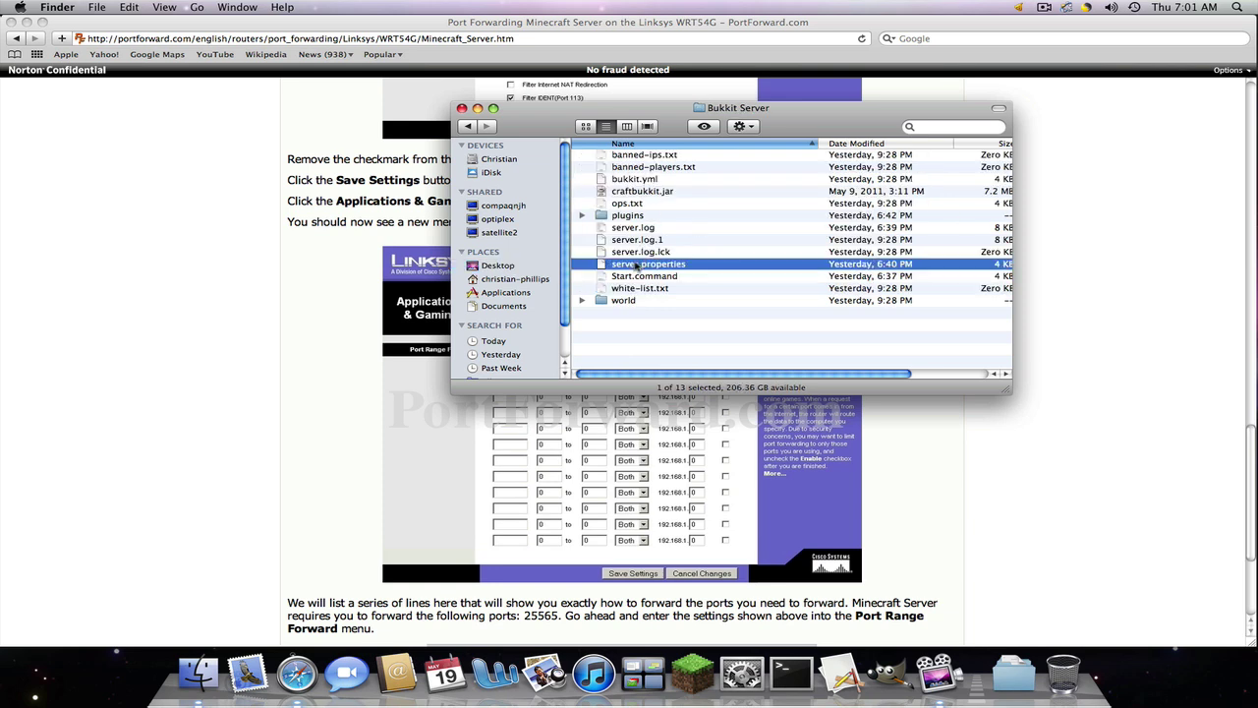
{"action": "double_click", "coordinate": [639, 263]}
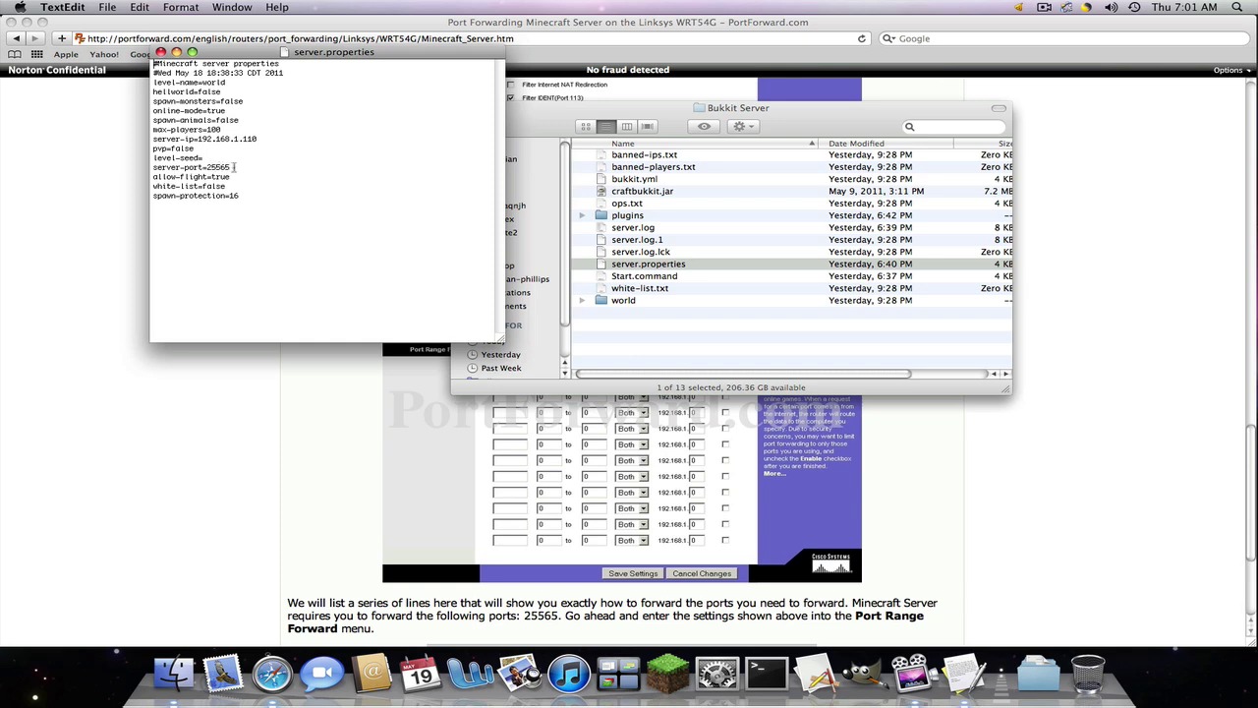
Highlight the server-port value 25565 in server.properties, then quit TextEdit.
{"action": "left_click_drag", "start_coordinate": [236, 167], "coordinate": [214, 167]}
{"action": "scroll", "coordinate": [667, 491], "scroll_direction": "up", "scroll_amount": 3}
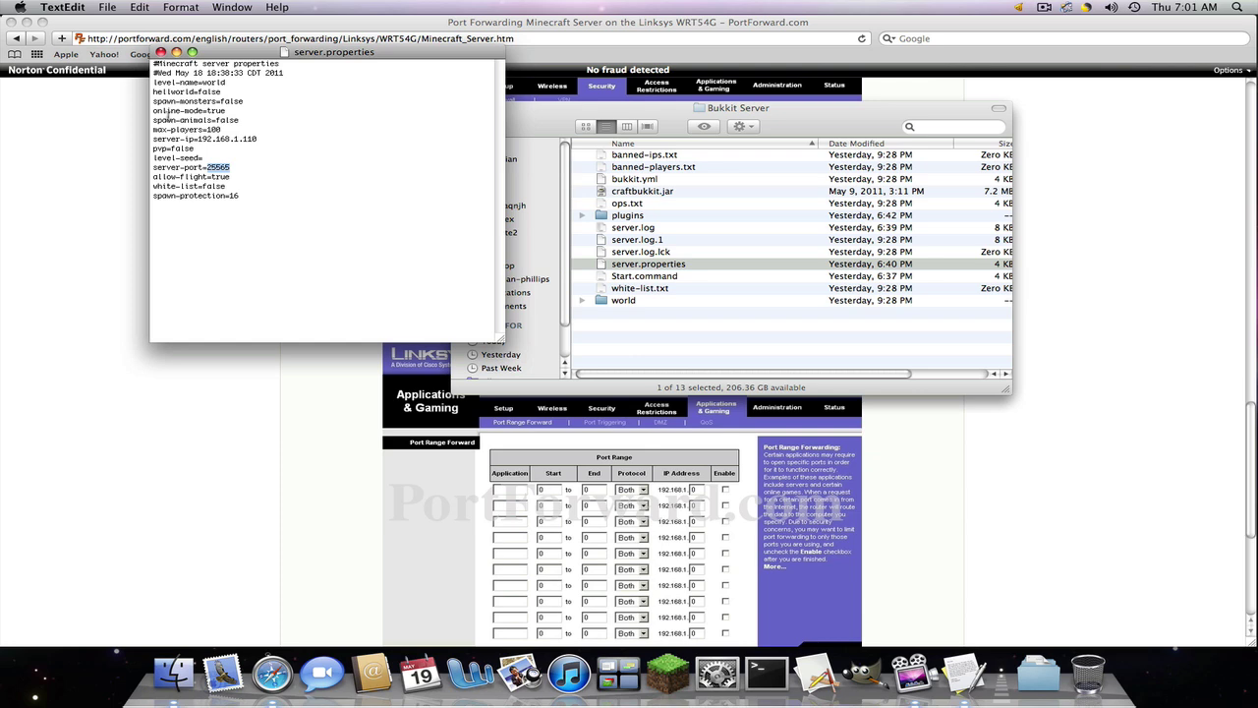
{"action": "key", "text": "super+q"}
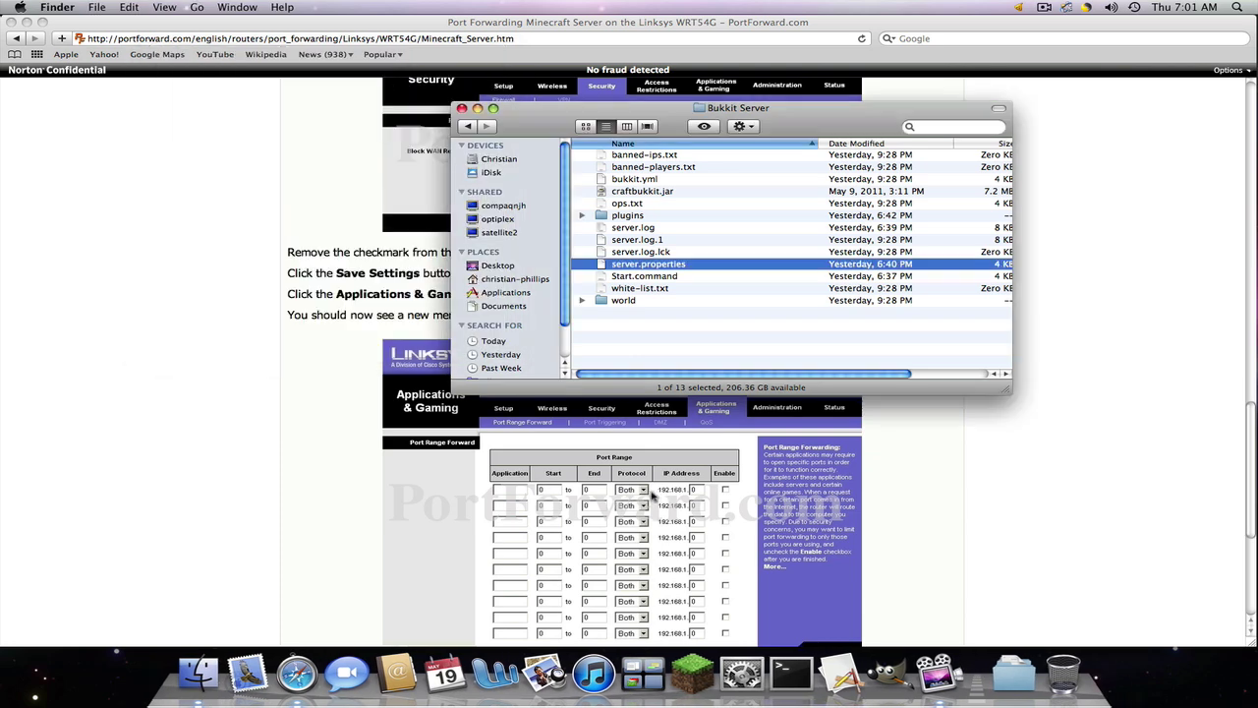
Return to the Safari guide, review the port 25565 example entry, and scroll back to the top.
{"action": "left_click", "coordinate": [700, 491]}
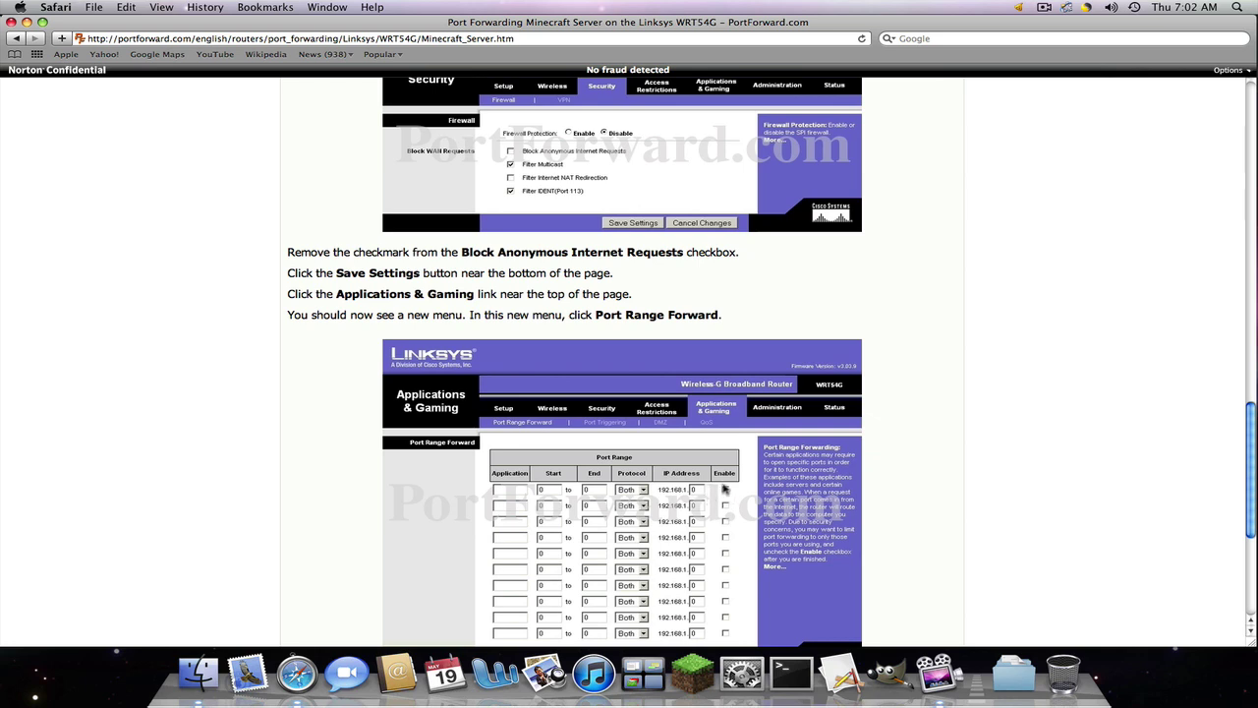
{"action": "scroll", "coordinate": [725, 488], "scroll_direction": "down", "scroll_amount": 4}
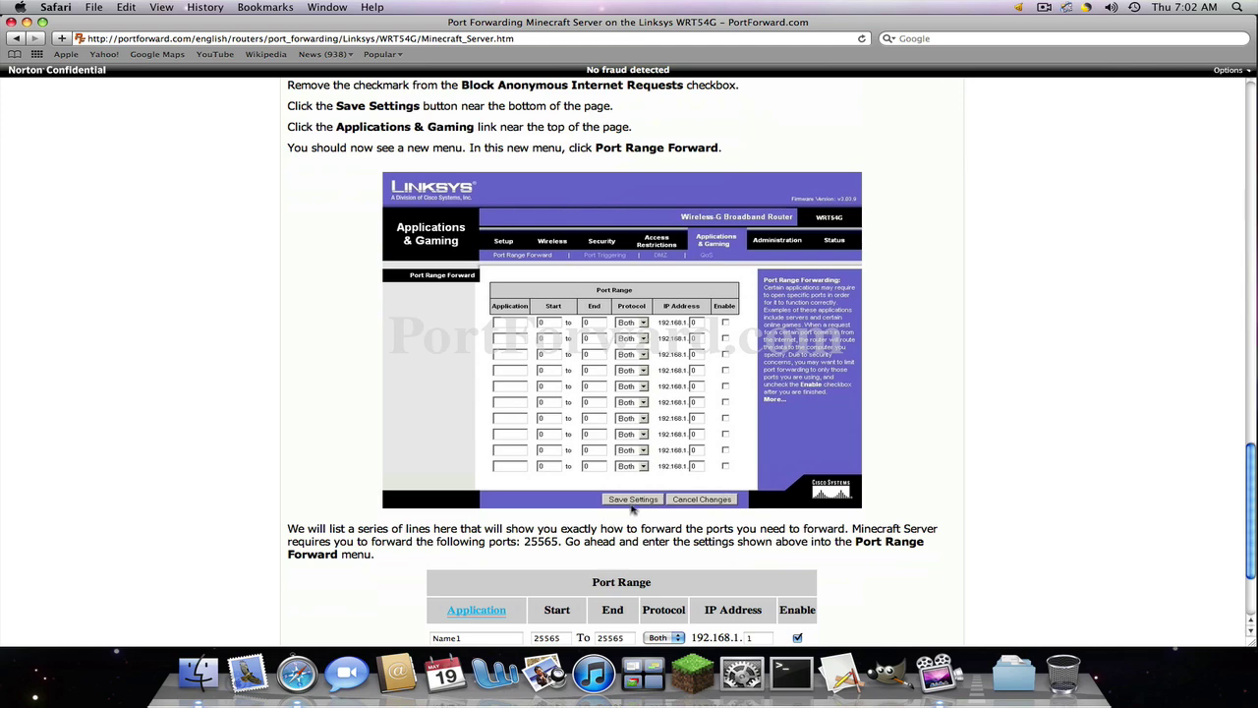
{"action": "scroll", "coordinate": [632, 509], "scroll_direction": "down", "scroll_amount": 3}
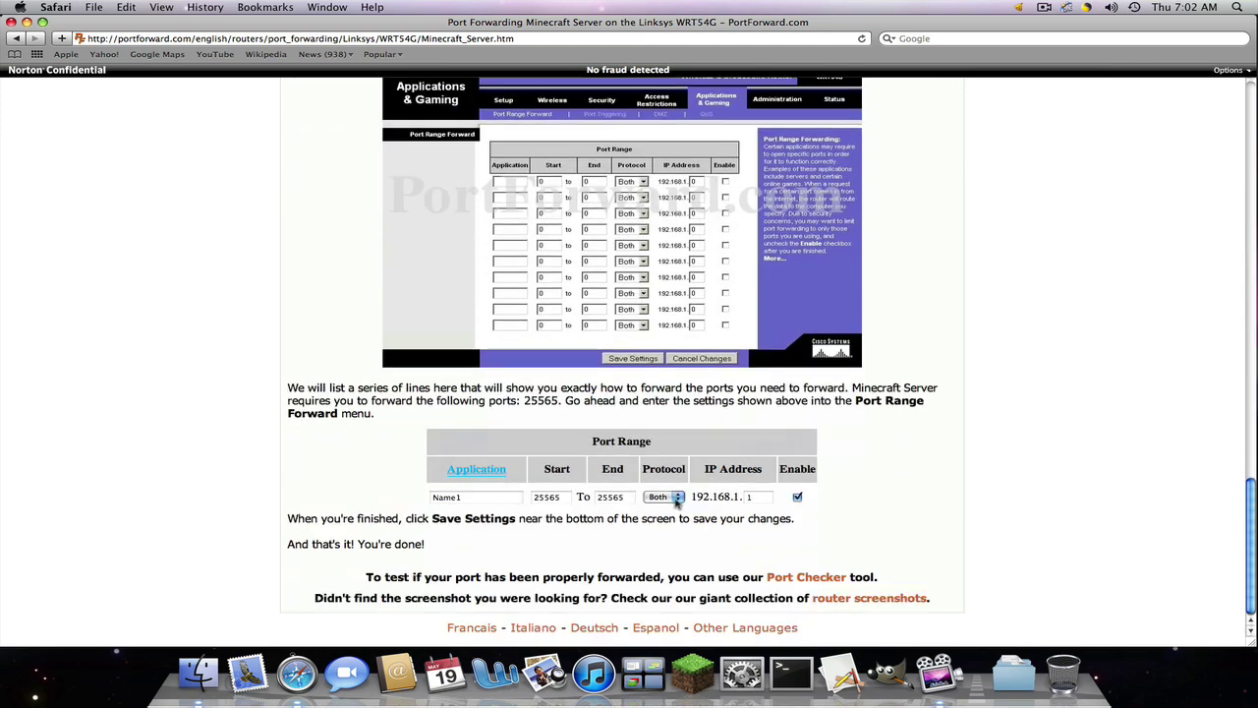
{"action": "left_click", "coordinate": [660, 498]}
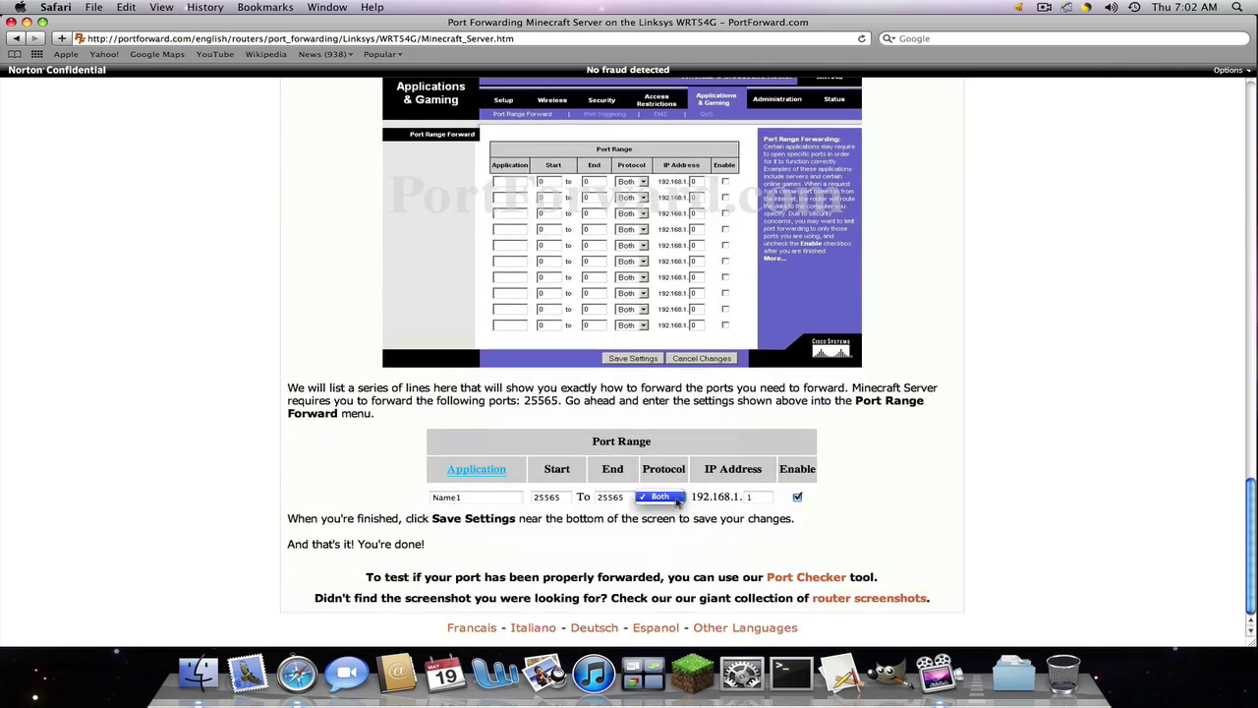
{"action": "left_click", "coordinate": [770, 503]}
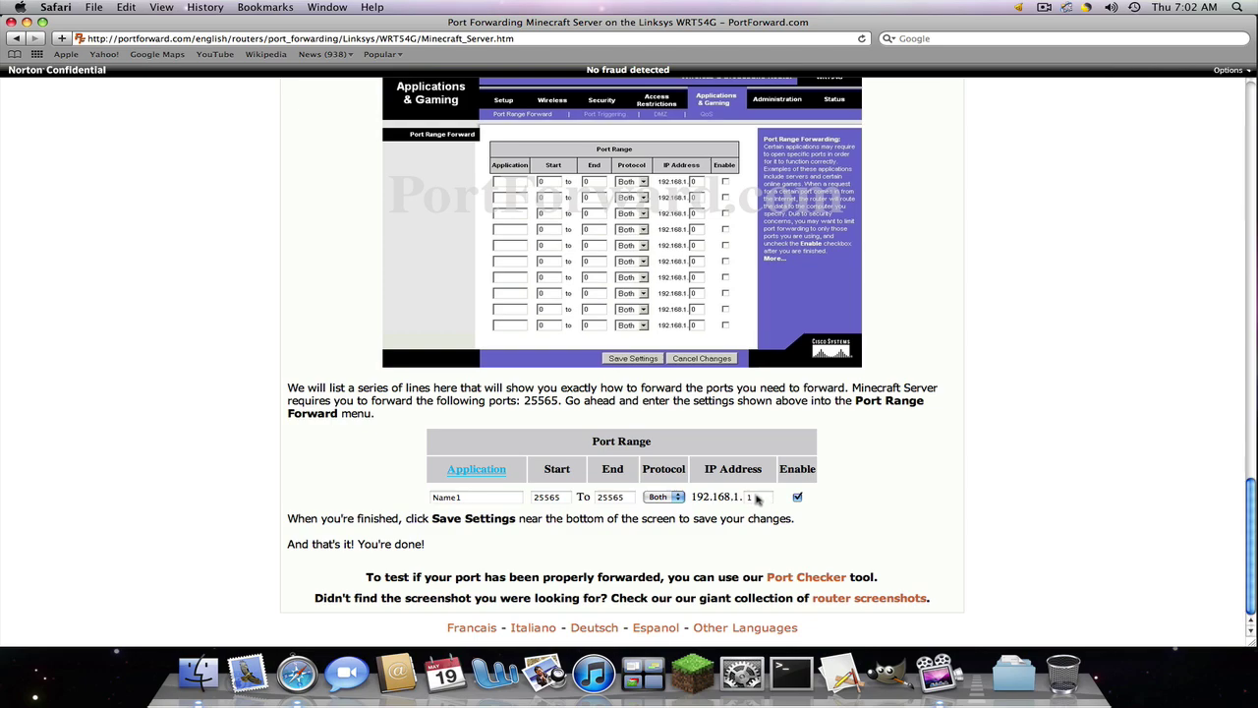
{"action": "scroll", "coordinate": [757, 499], "scroll_direction": "up", "scroll_amount": 2}
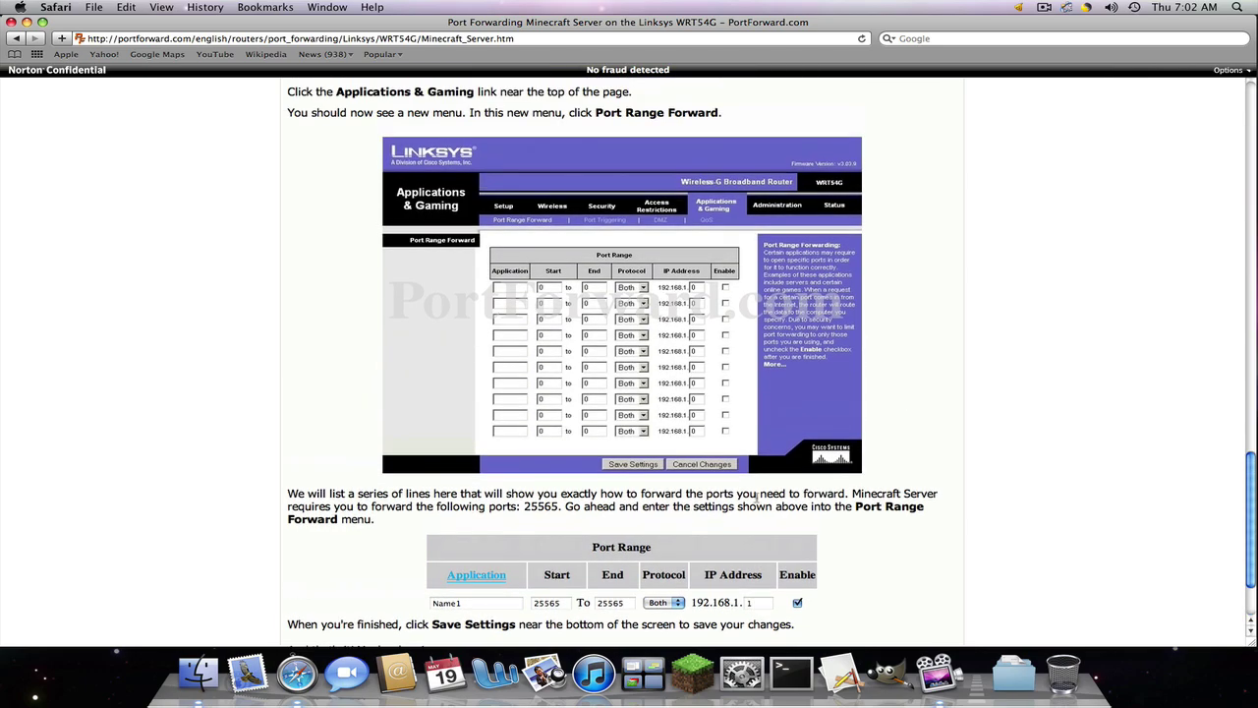
{"action": "scroll", "coordinate": [756, 500], "scroll_direction": "up", "scroll_amount": 5}
{"action": "scroll", "coordinate": [757, 500], "scroll_direction": "up", "scroll_amount": 5}
{"action": "scroll", "coordinate": [757, 499], "scroll_direction": "up", "scroll_amount": 5}
{"action": "scroll", "coordinate": [757, 502], "scroll_direction": "up", "scroll_amount": 5}
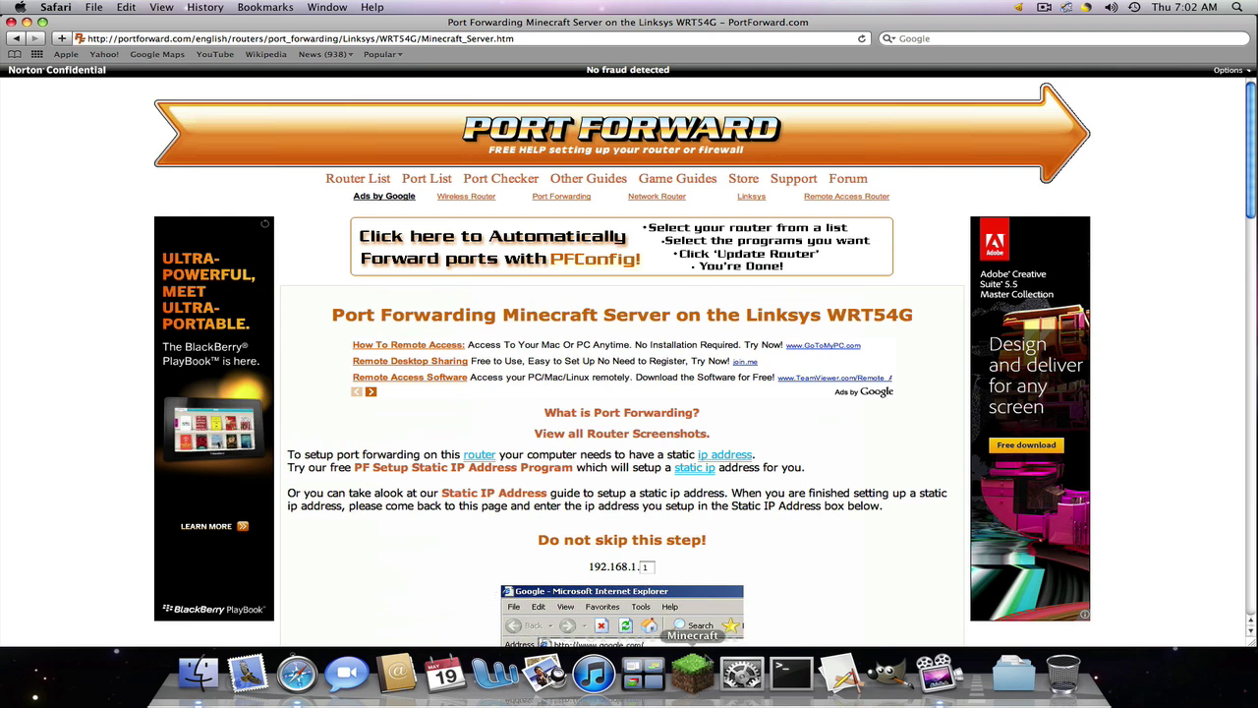
Run Start.command from the Desktop's CraftBukkit Server folder.
{"action": "left_click", "coordinate": [199, 675]}
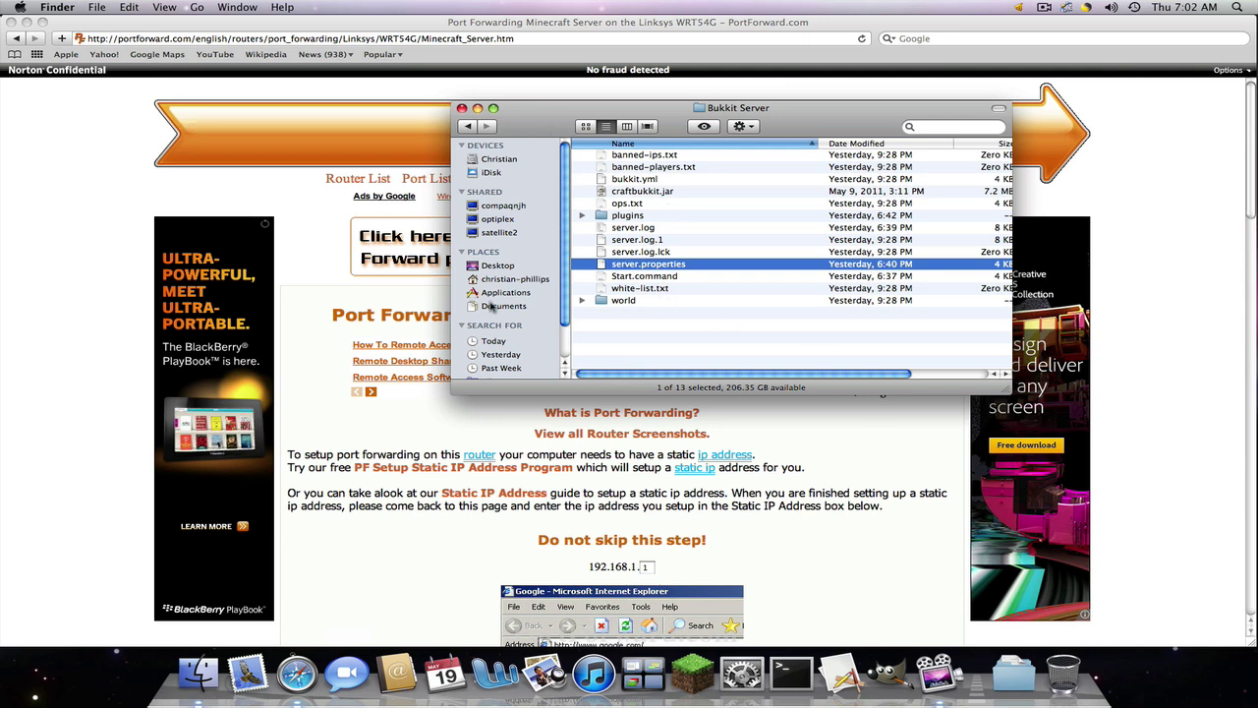
{"action": "left_click", "coordinate": [496, 266]}
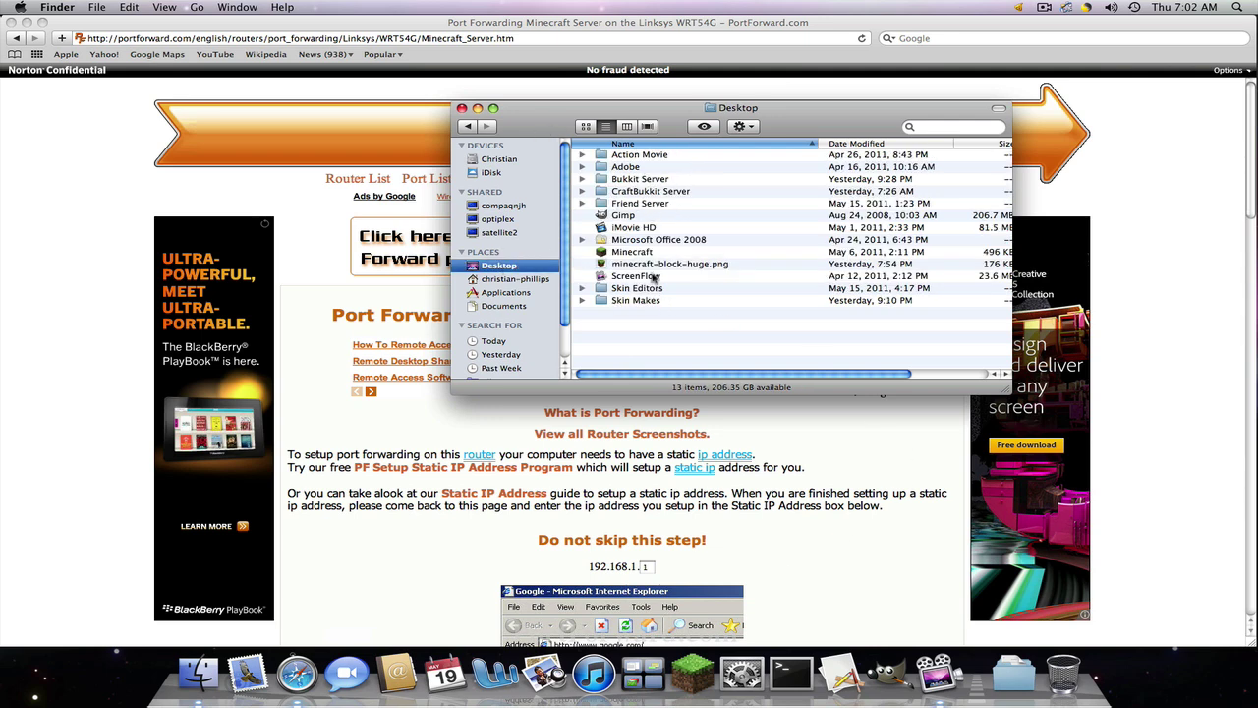
{"action": "double_click", "coordinate": [639, 192]}
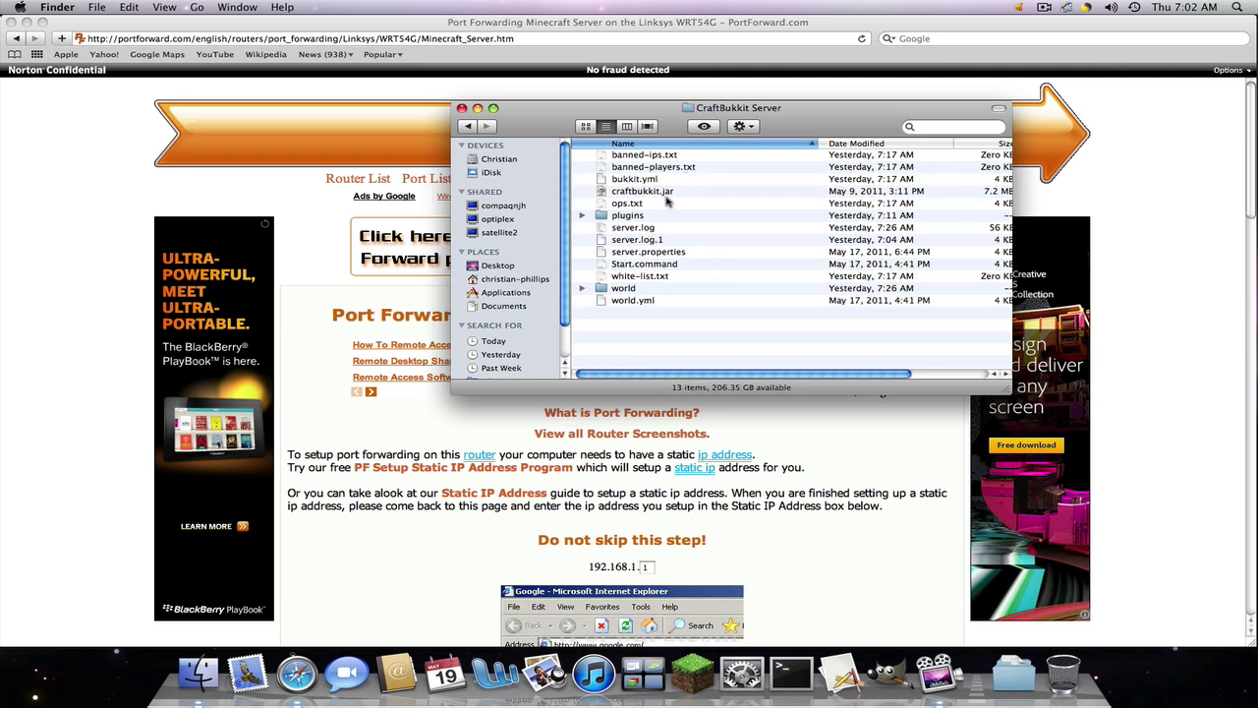
{"action": "double_click", "coordinate": [651, 265]}
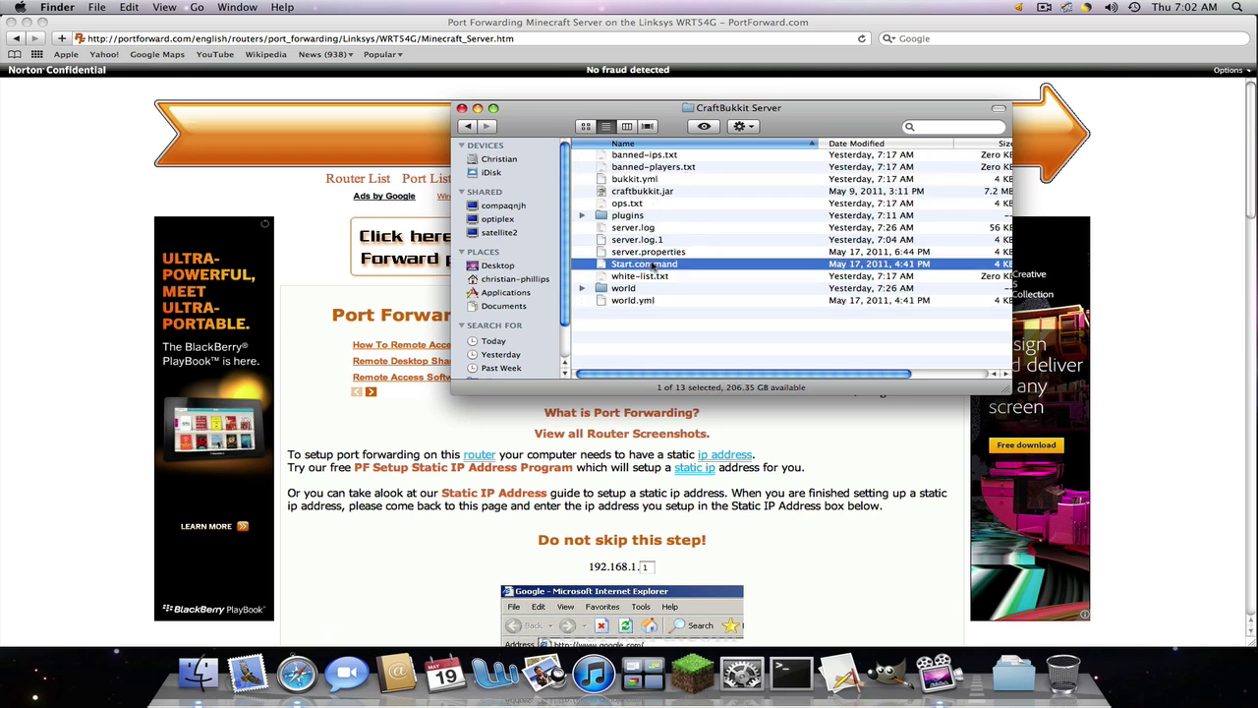
Close the CraftBukkit Server folder, move the Terminal console aside, and launch Minecraft.
{"action": "left_click", "coordinate": [461, 108]}
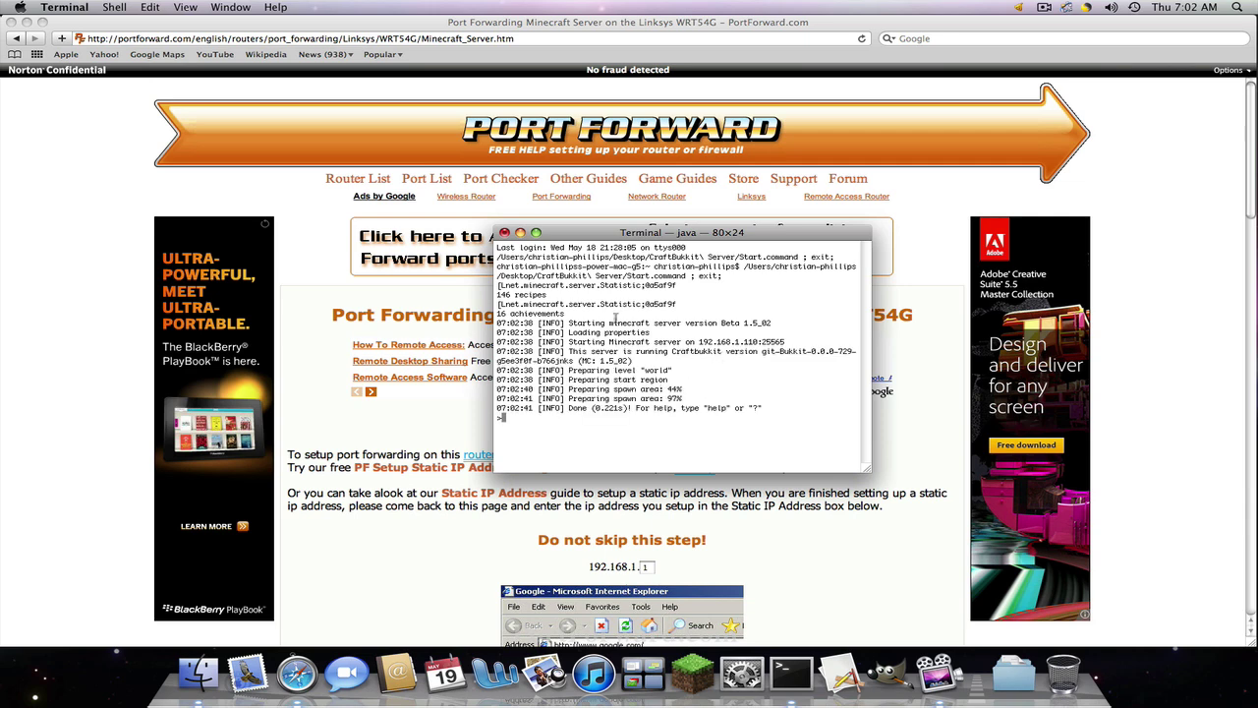
{"action": "left_click_drag", "start_coordinate": [641, 234], "coordinate": [429, 246]}
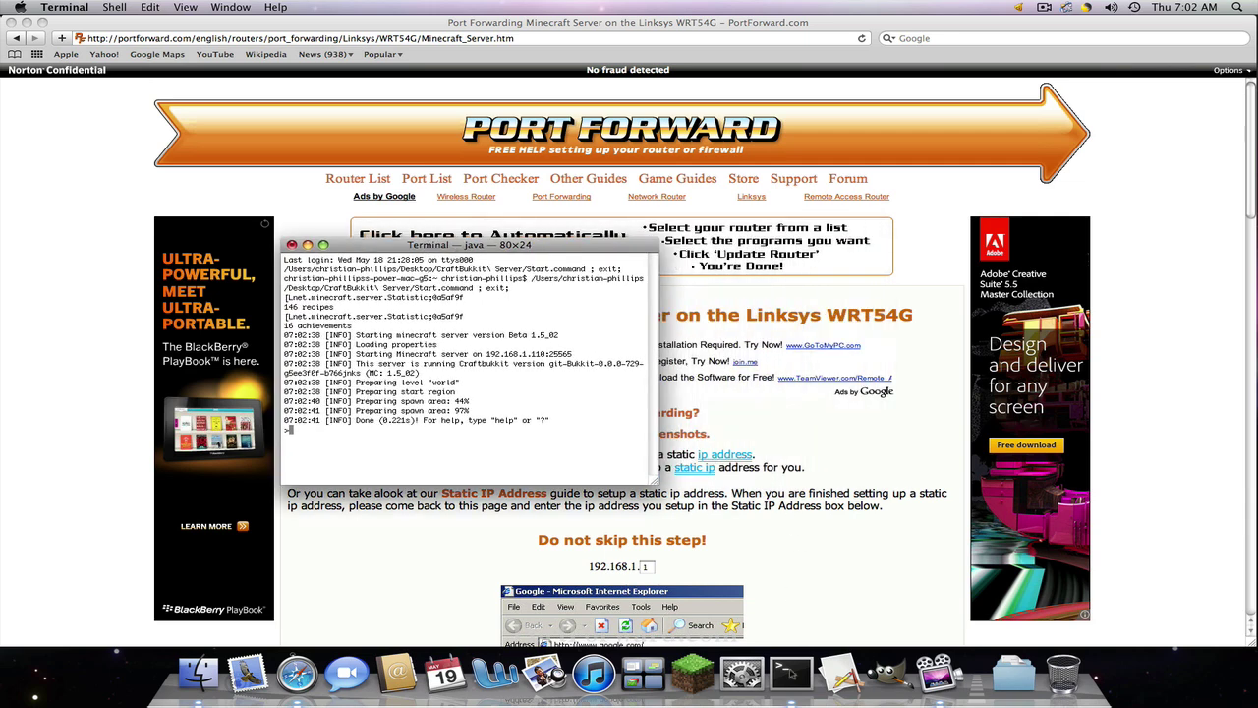
{"action": "left_click", "coordinate": [693, 674]}
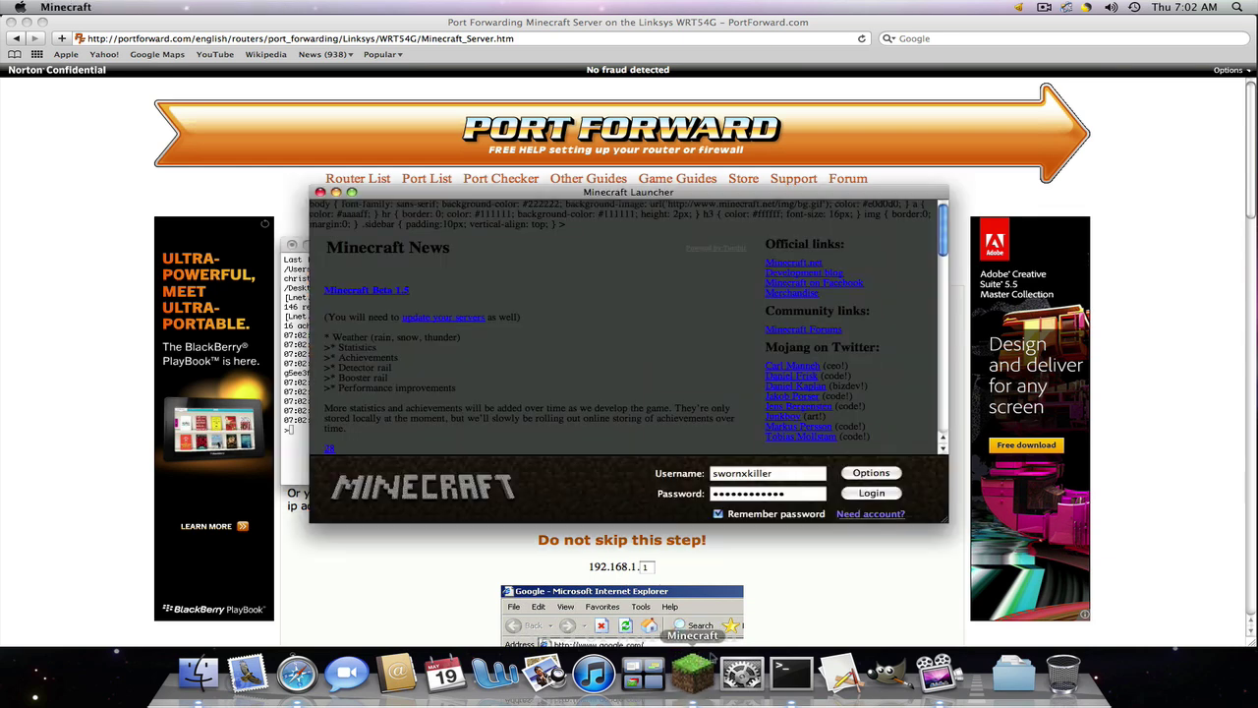
Log in and connect via Multiplayer to the server at 192.168.1.110.
{"action": "left_click", "coordinate": [870, 495]}
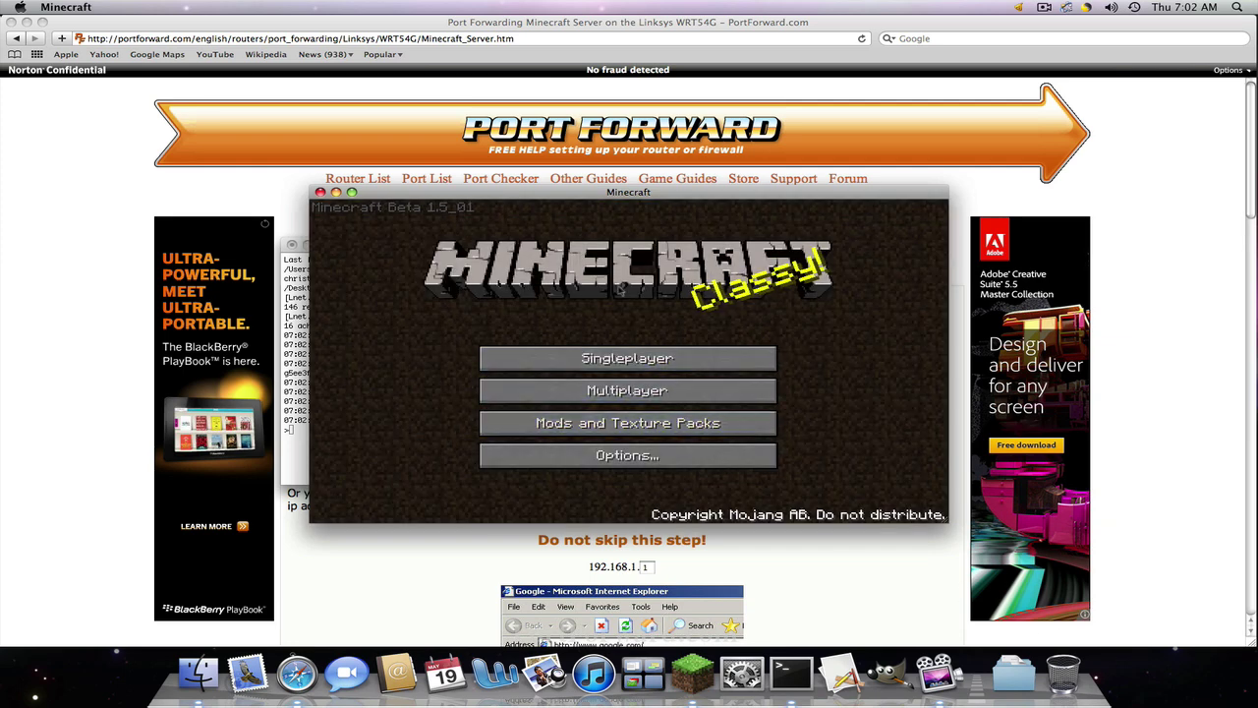
{"action": "left_click", "coordinate": [622, 389]}
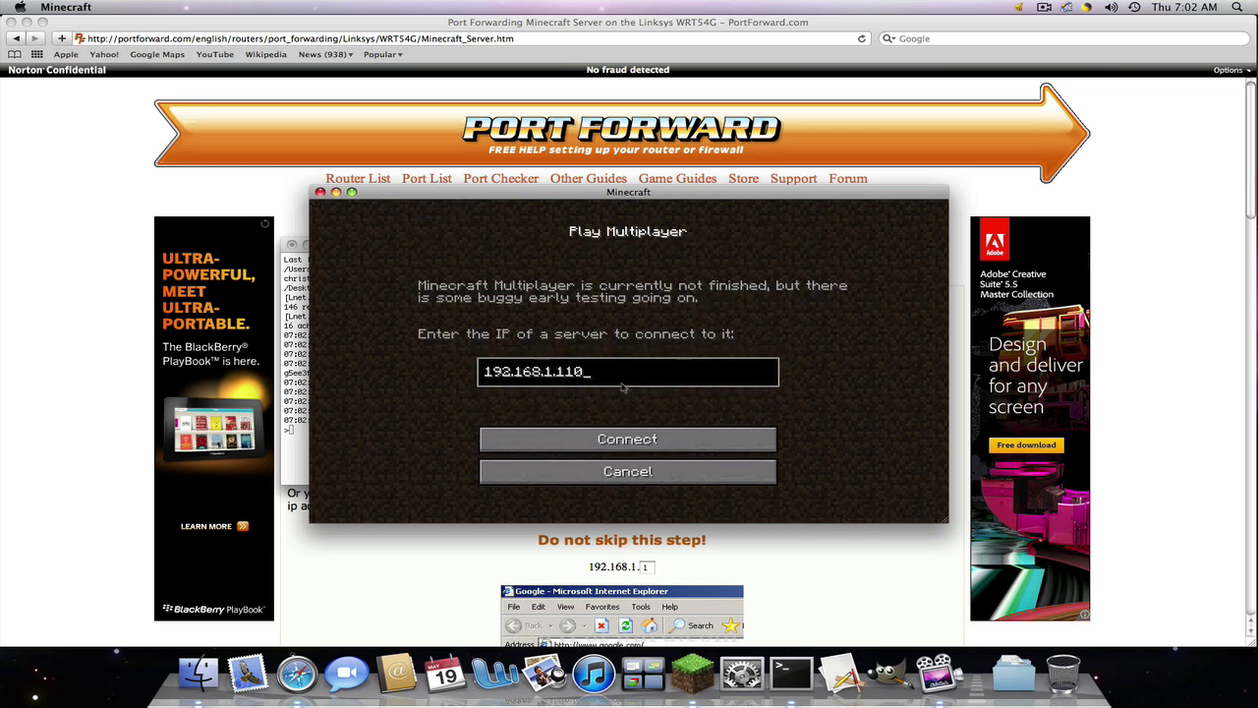
{"action": "left_click", "coordinate": [602, 448]}
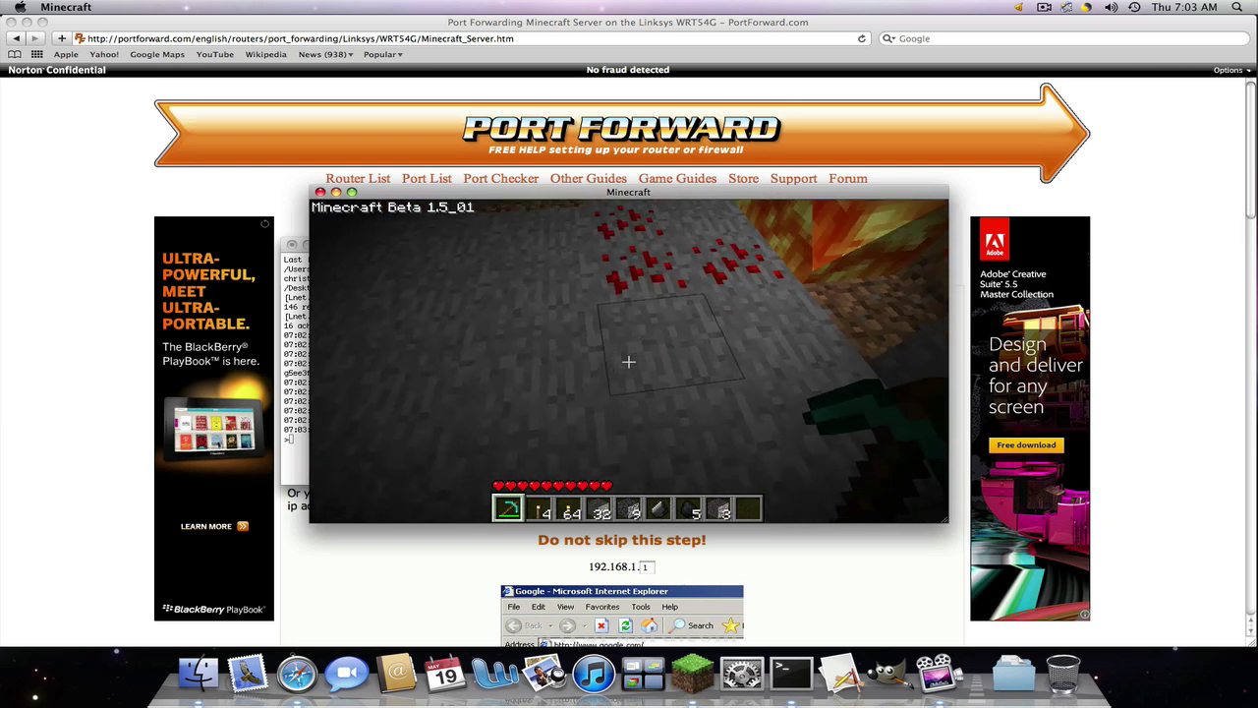
Break the underground redstone ore block to collect five redstone dust.
{"action": "left_click", "coordinate": [629, 362]}
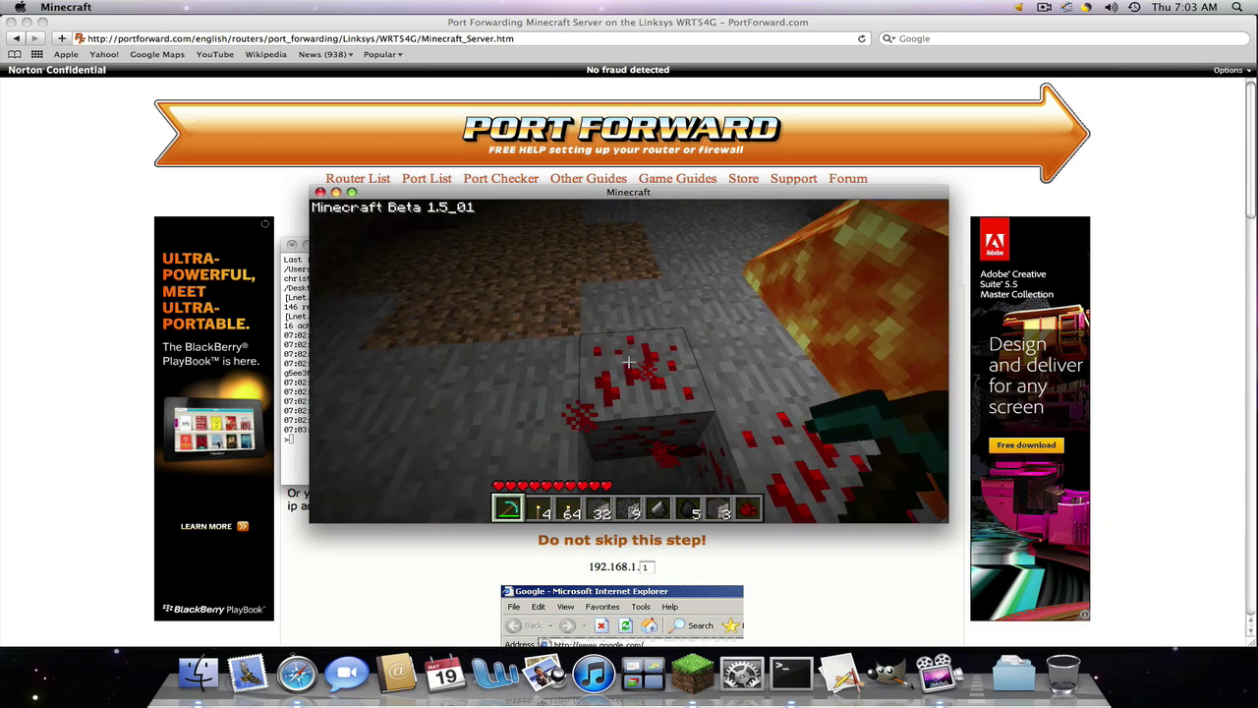
{"action": "left_click", "coordinate": [629, 361]}
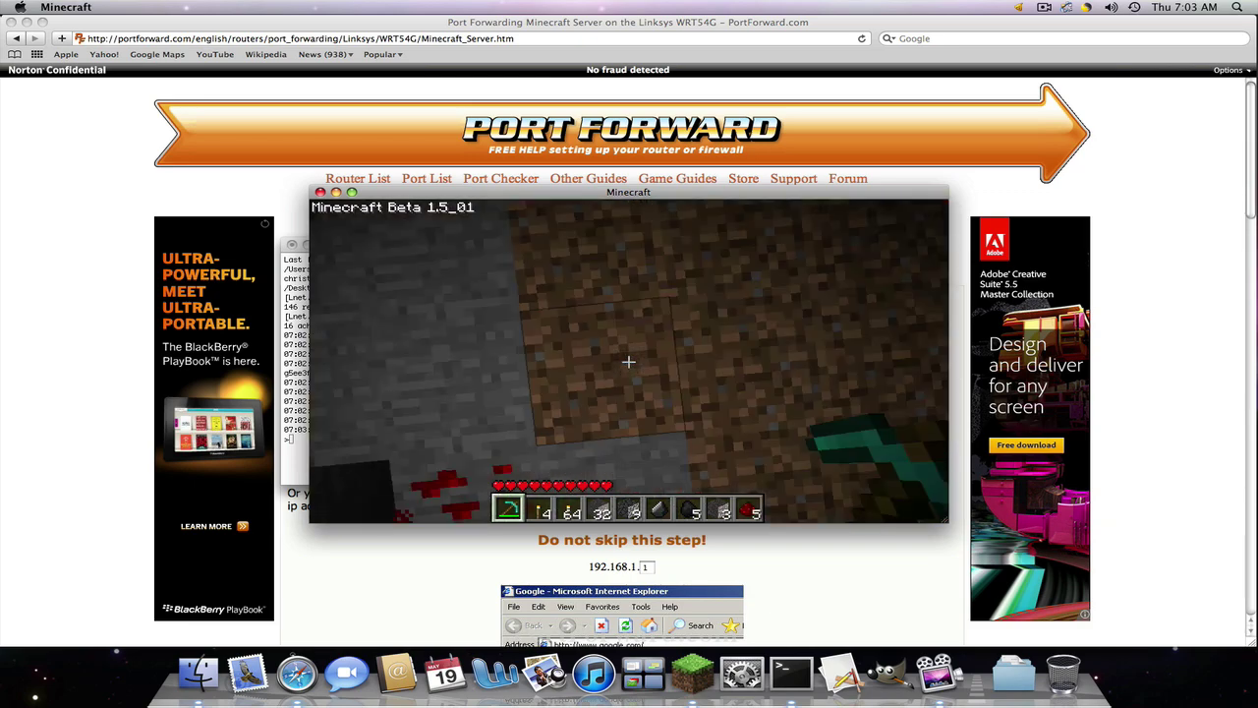